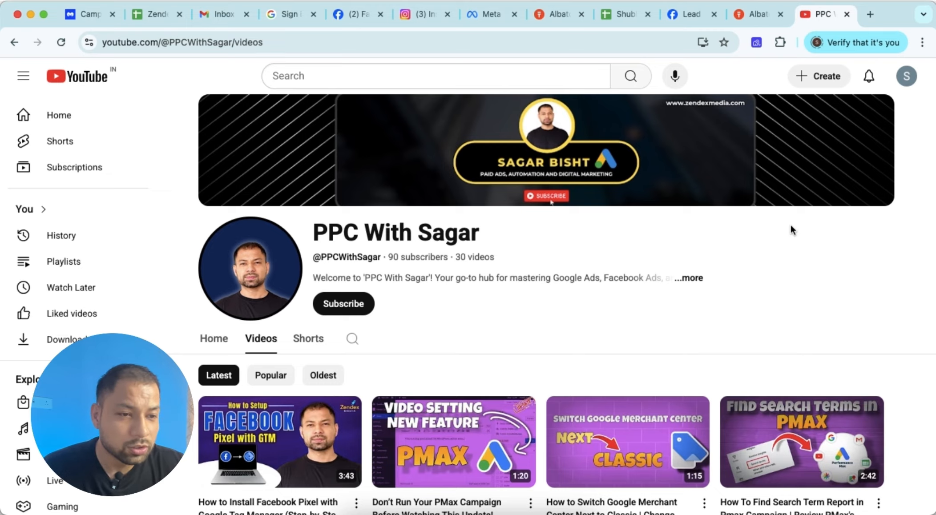
# Review the Albato homepage and the lead spreadsheet's Name, Email, Phone Number and Pricing/Concern column headers.
pyautogui.click(757, 14)
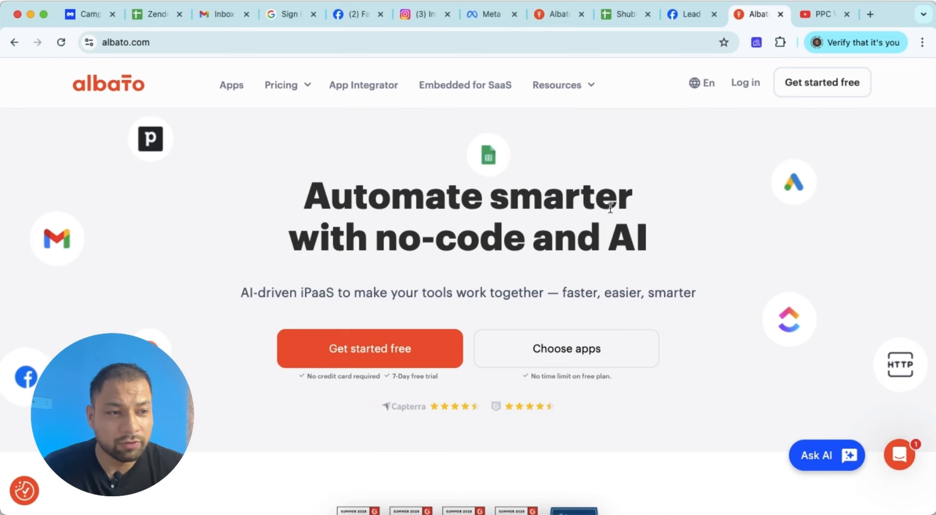
pyautogui.click(615, 17)
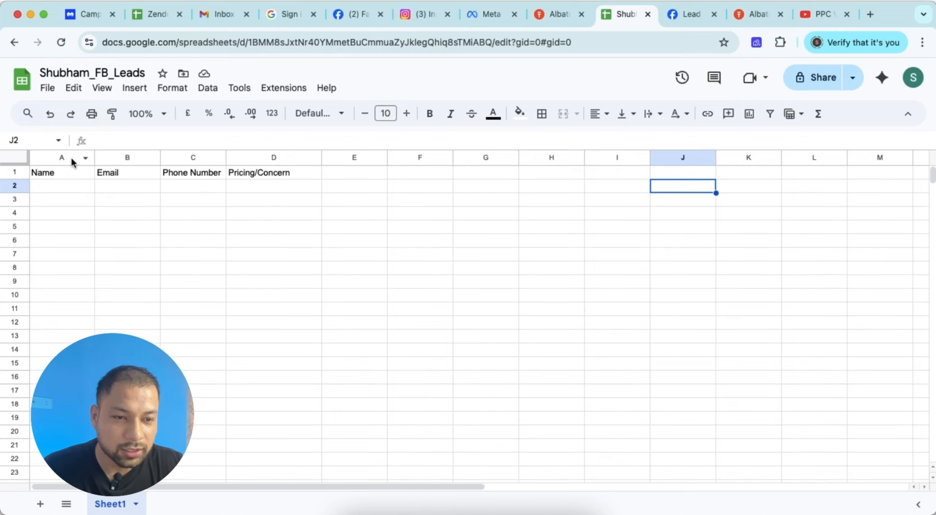
pyautogui.click(45, 172)
pyautogui.moveTo(46, 172); pyautogui.dragTo(258, 178)
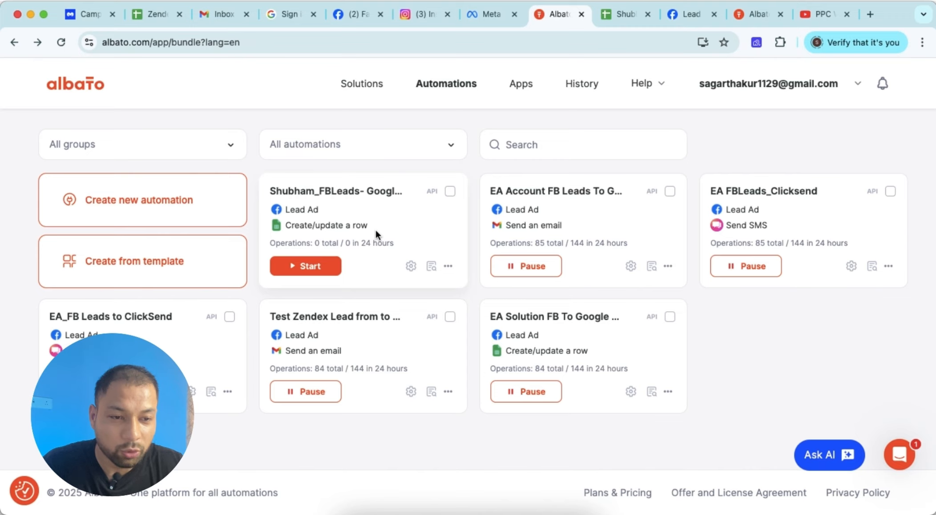
# Create a new Albato automation and name it with the client's first name followed by "_FBleads_GSheet".
pyautogui.click(150, 206)
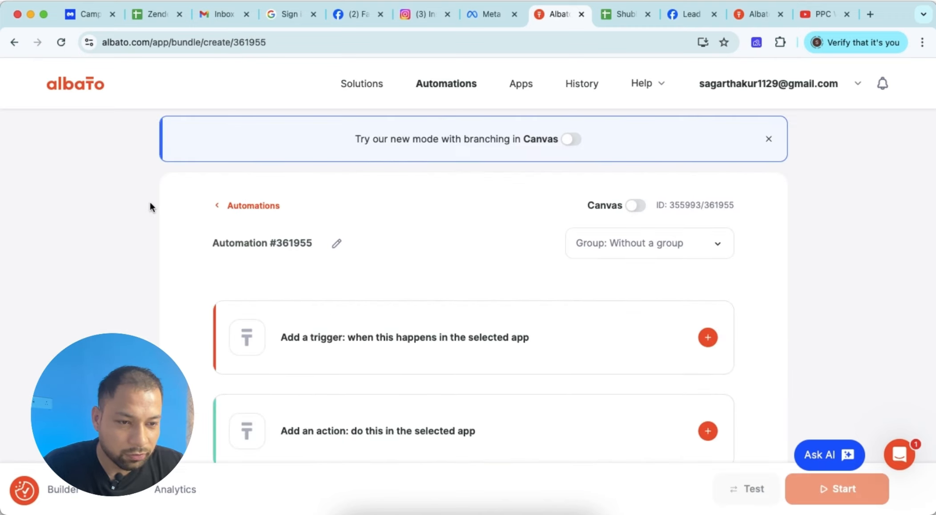
pyautogui.click(338, 245)
pyautogui.tripleClick(332, 243)
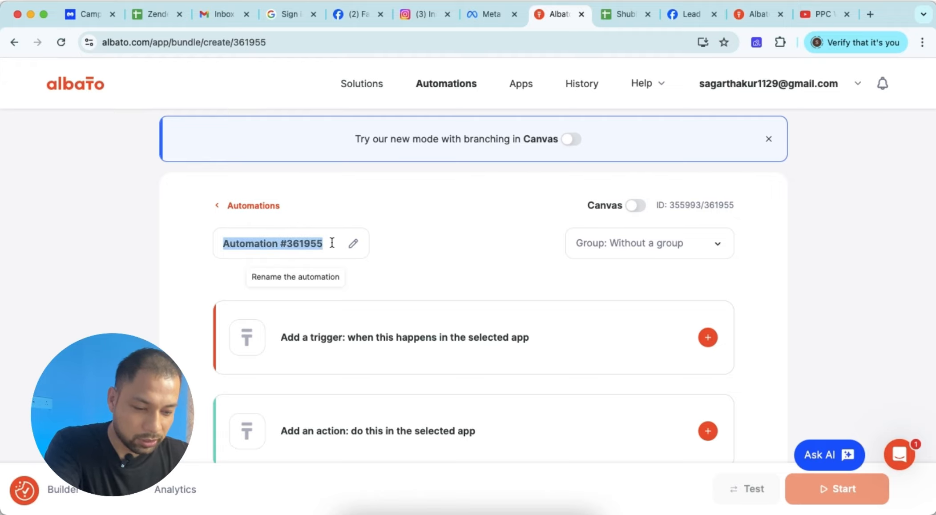
pyautogui.press('BackSpace')
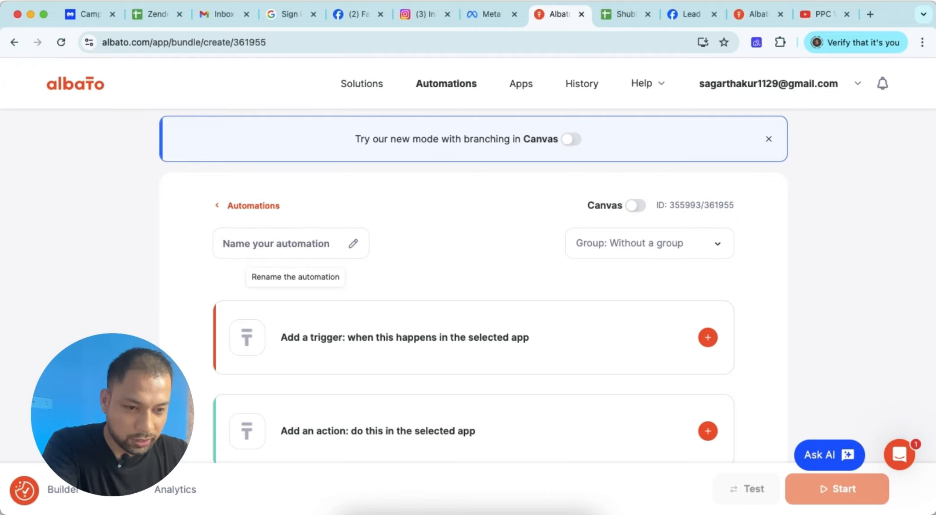
pyautogui.write('Shuba')
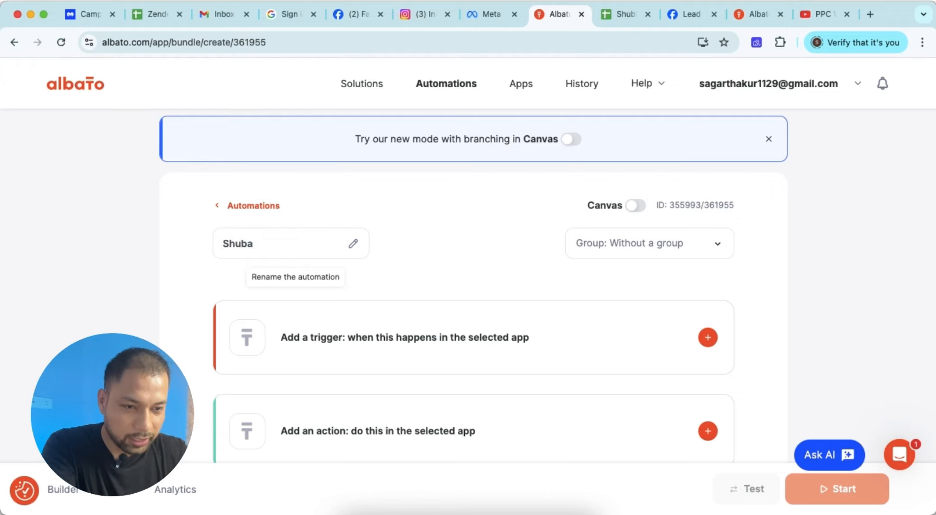
pyautogui.press('BackSpace')
pyautogui.write('ham_FB')
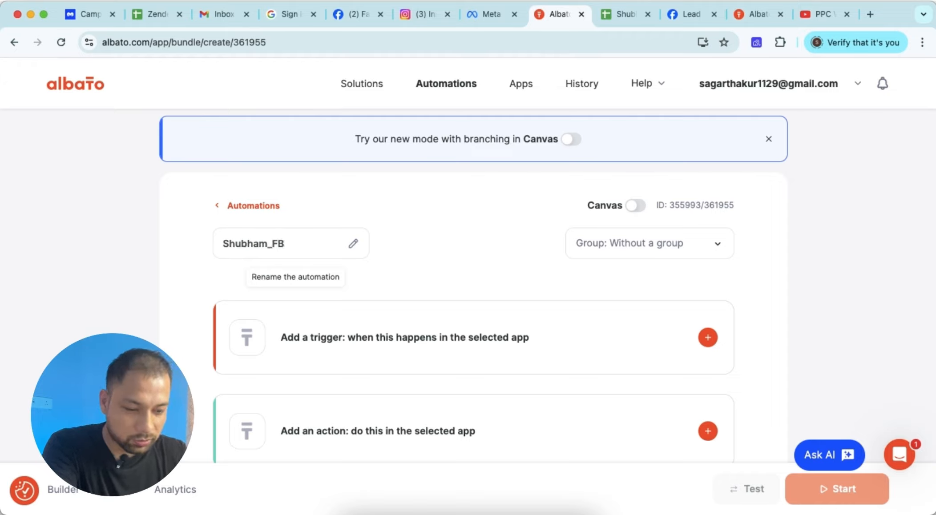
pyautogui.write('_')
pyautogui.press('BackSpace')
pyautogui.write('leads_')
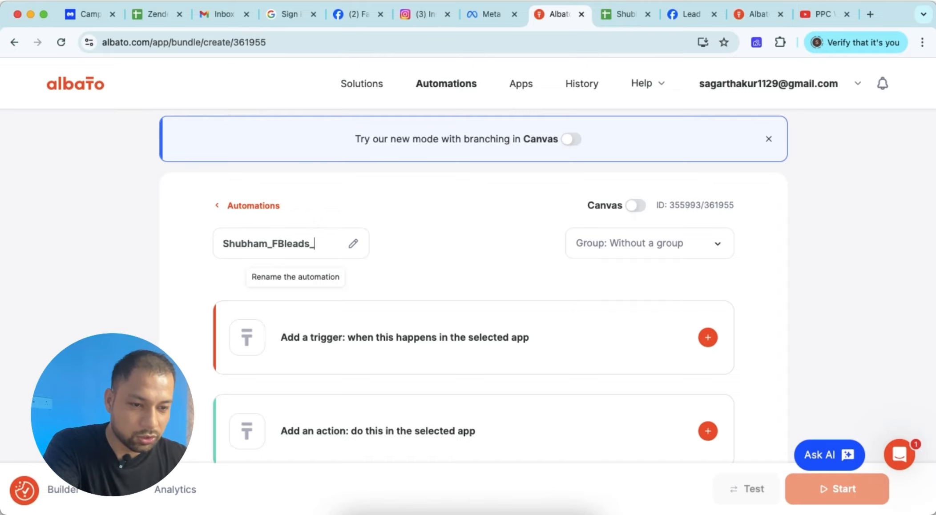
pyautogui.write('GSheet')
# Add a trigger with Facebook as the source app and Lead Ad as the event.
pyautogui.scroll(-1, 478, 330)
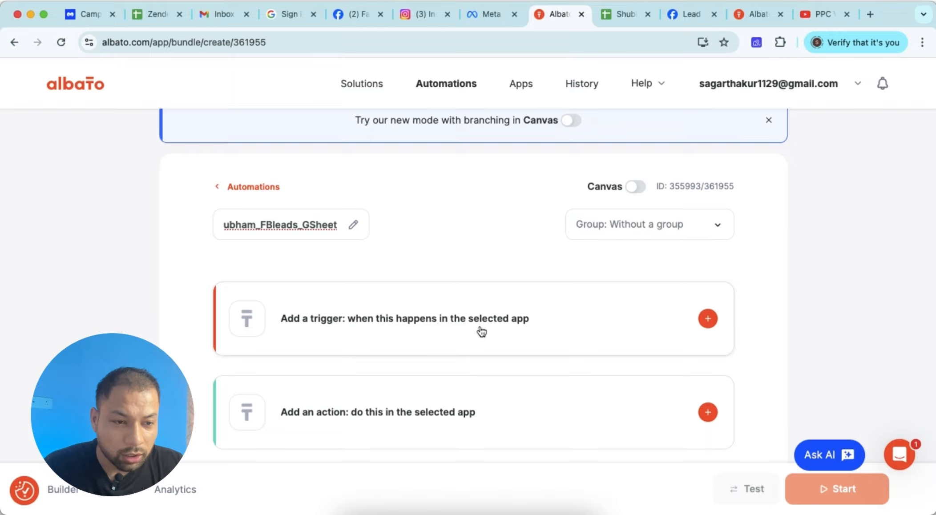
pyautogui.click(487, 327)
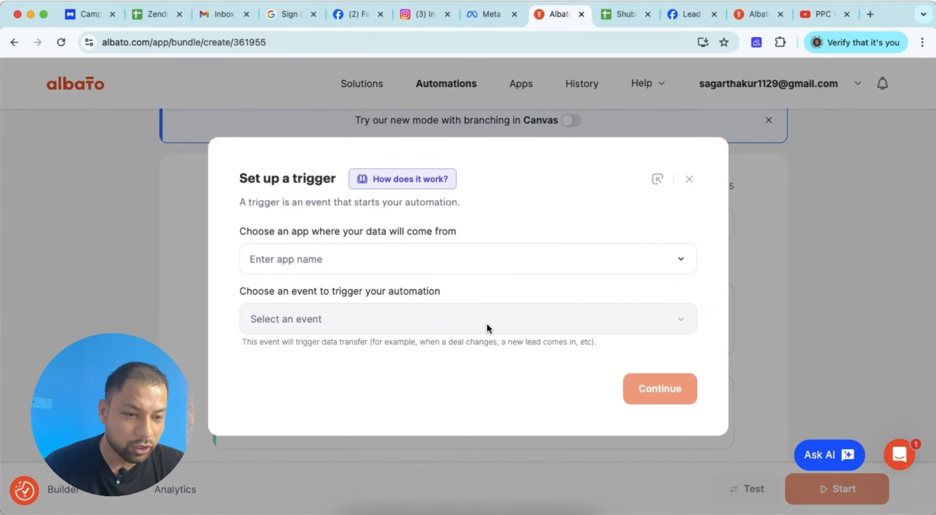
pyautogui.click(486, 250)
pyautogui.click(361, 319)
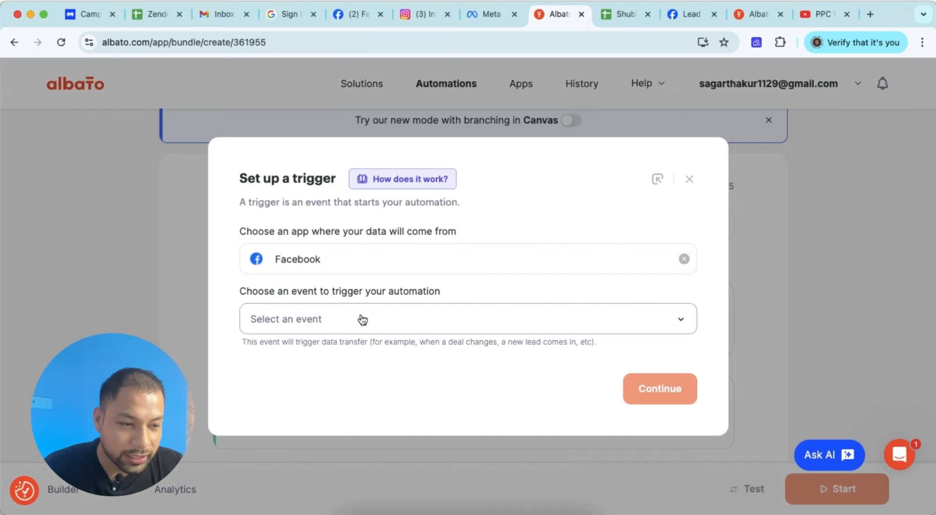
pyautogui.click(362, 319)
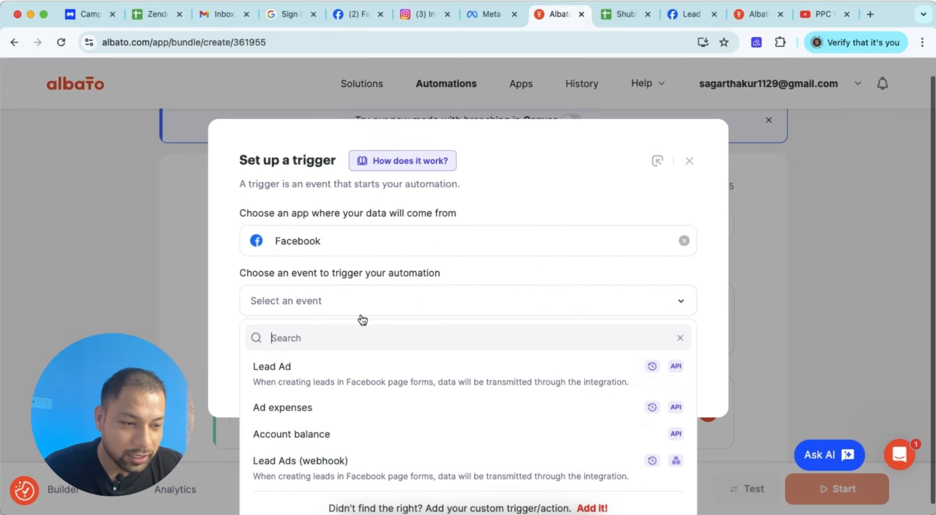
pyautogui.click(281, 377)
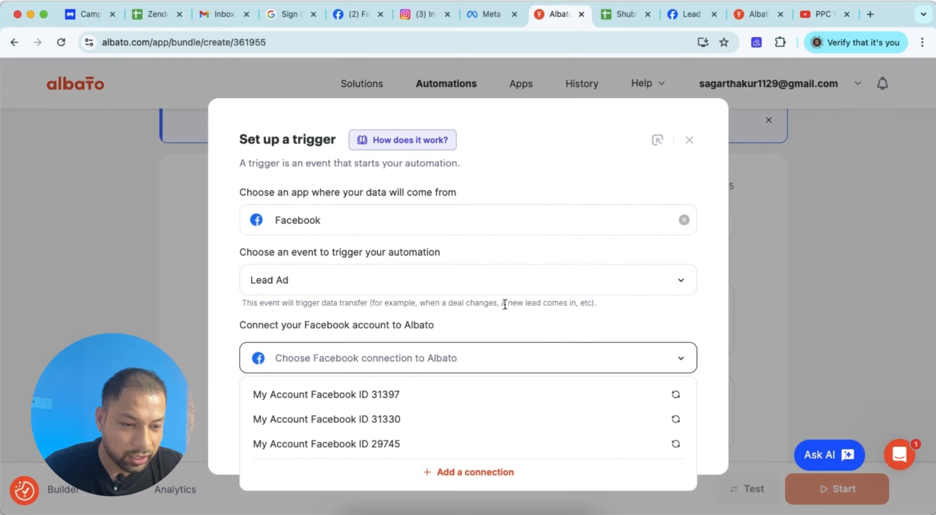
# Set the trigger to the first listed Facebook connection, the client's page and Form_2, and save the automation timing as Real time.
pyautogui.click(416, 395)
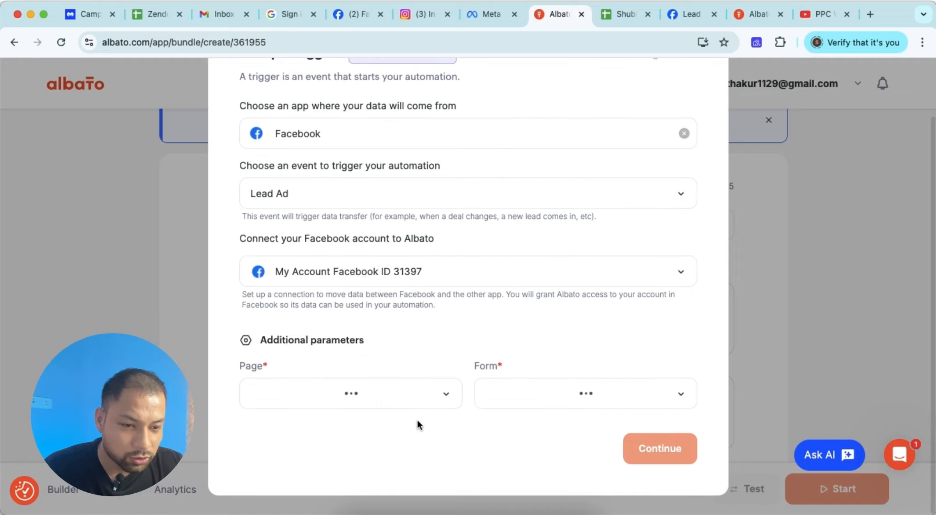
pyautogui.click(355, 394)
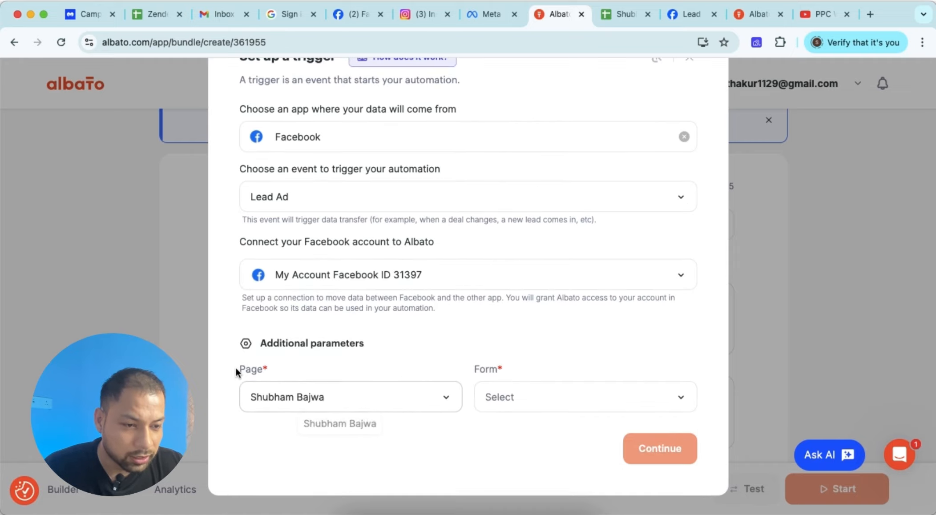
pyautogui.click(314, 420)
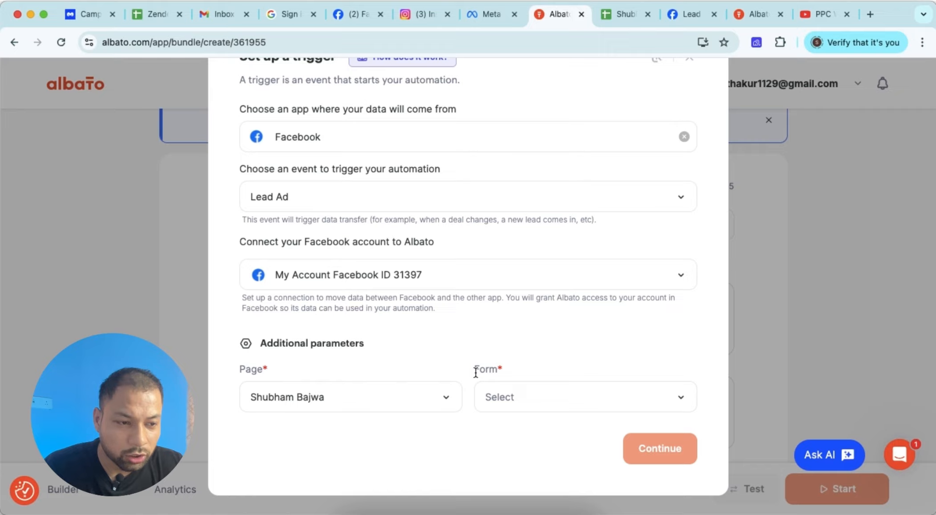
pyautogui.click(551, 397)
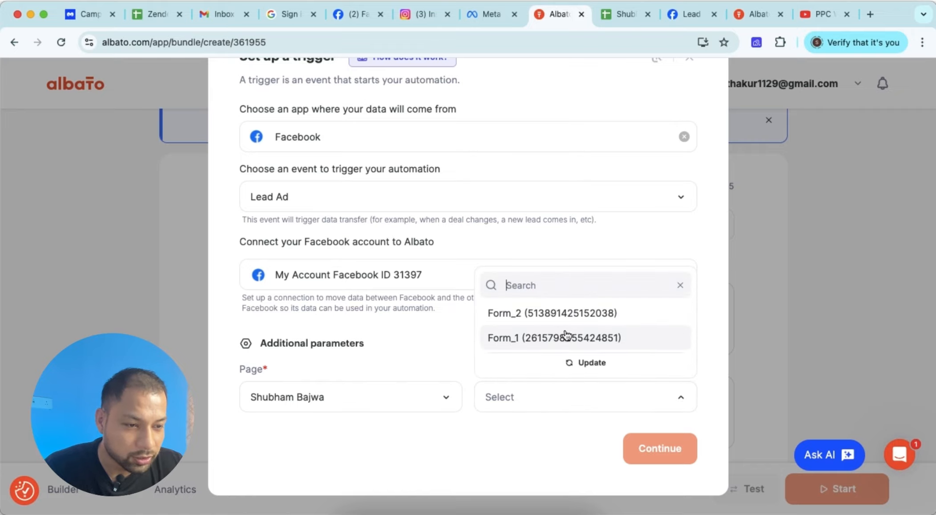
pyautogui.click(565, 314)
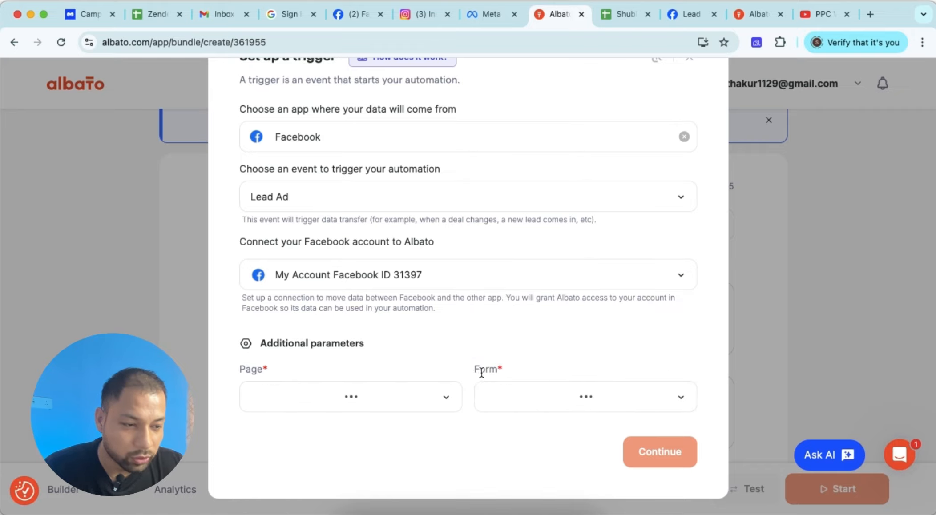
pyautogui.click(643, 446)
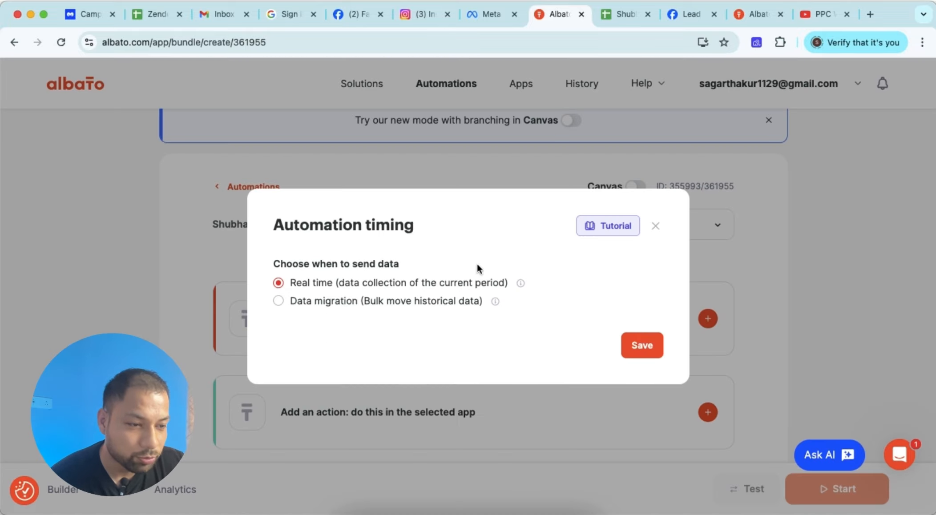
pyautogui.click(653, 338)
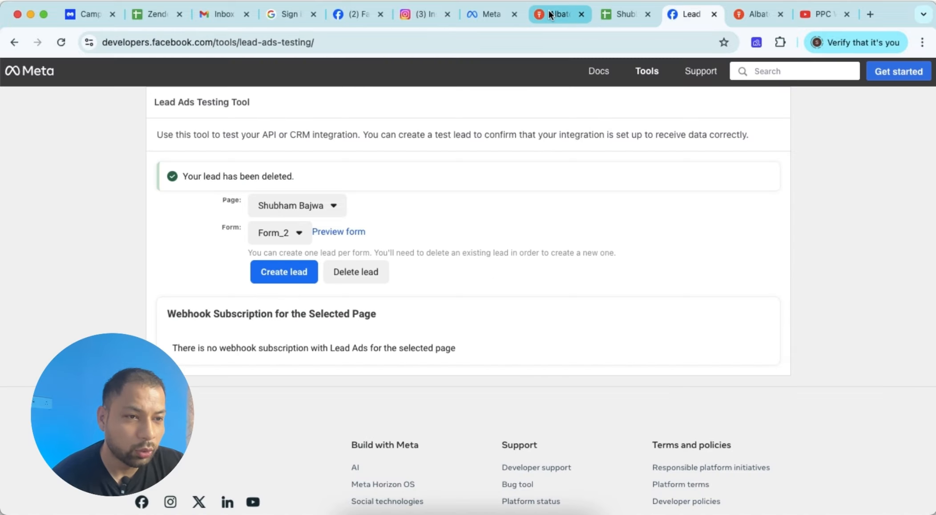
# Switch to Meta's Lead Ads Forms page and open the test version of Form_2.
pyautogui.click(559, 18)
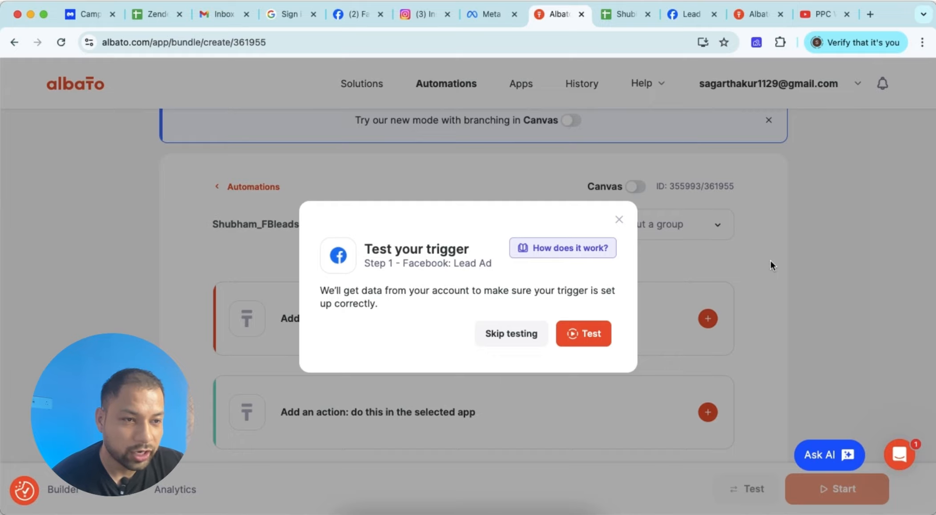
pyautogui.click(489, 14)
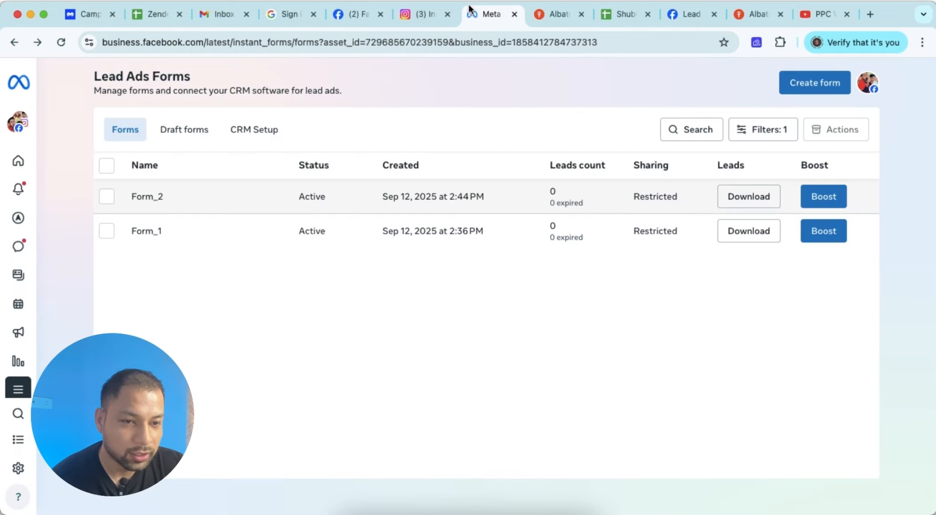
pyautogui.click(146, 197)
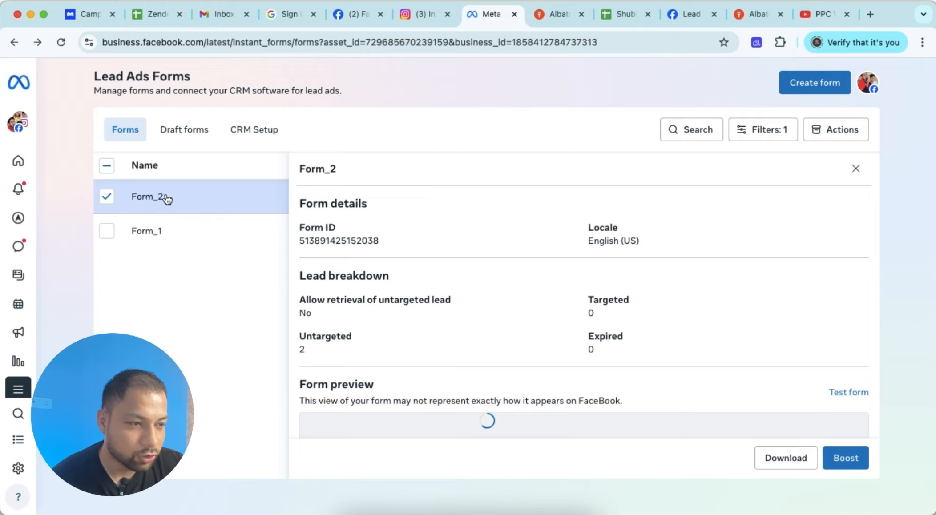
pyautogui.scroll(-5, 685, 275)
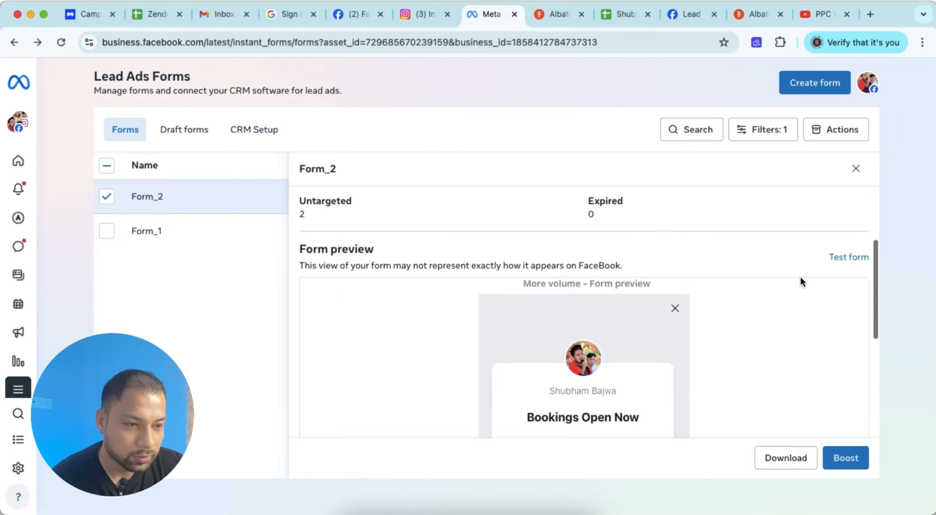
pyautogui.click(848, 255)
pyautogui.scroll(-3, 517, 316)
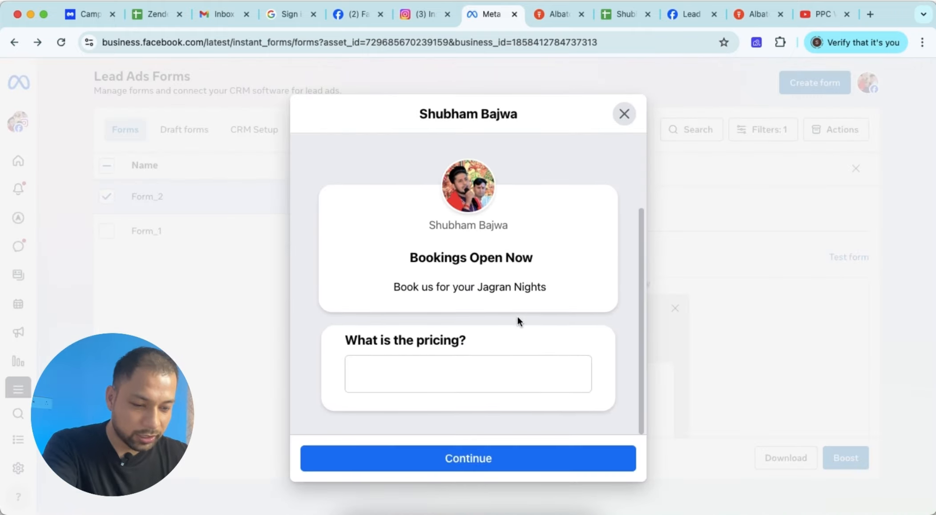
# Submit the test form with 17000 as the pricing answer and a dummy phone number in the contact information.
pyautogui.click(419, 385)
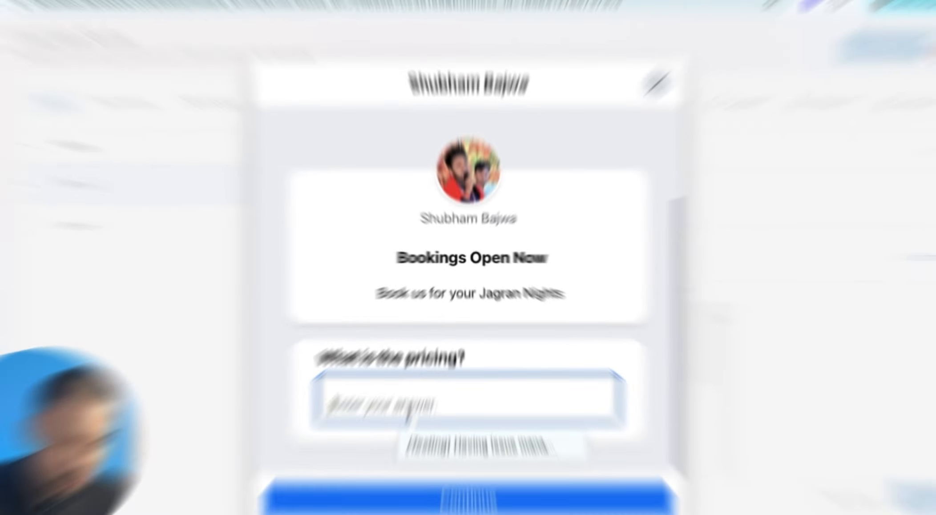
pyautogui.write('17000')
pyautogui.press('Return')
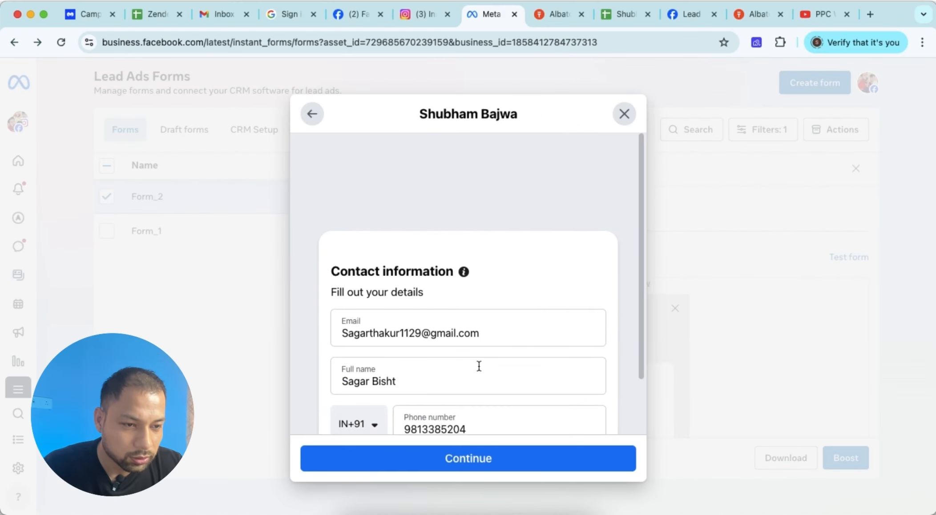
pyautogui.click(421, 268)
pyautogui.doubleClick(470, 359)
pyautogui.press('BackSpace')
pyautogui.write('0101010101')
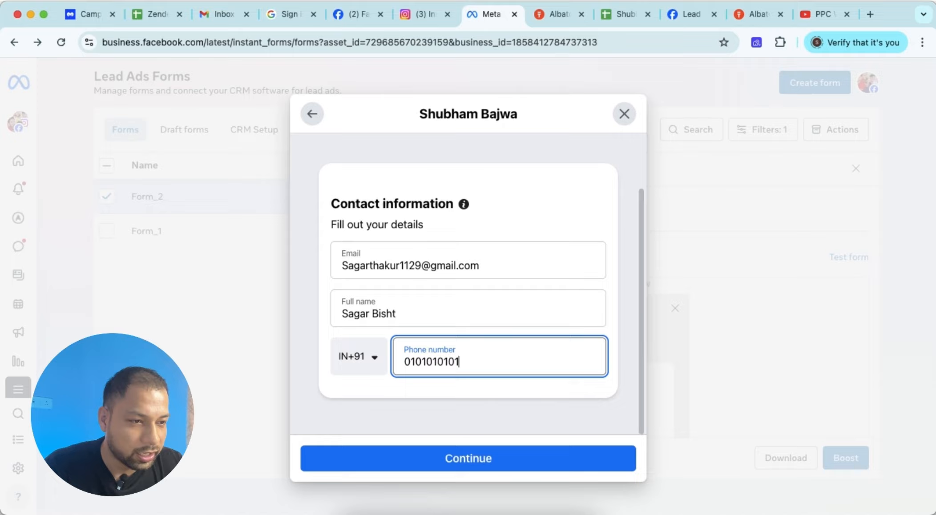
pyautogui.click(521, 458)
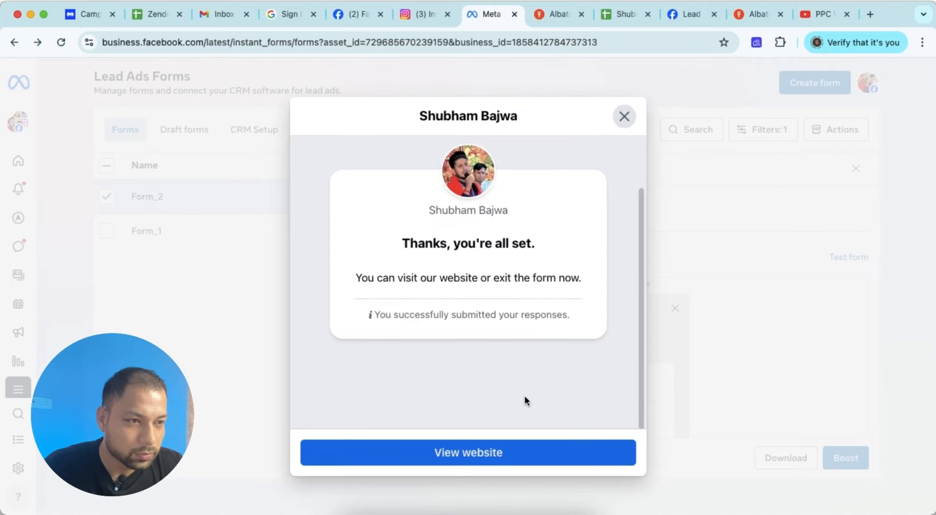
# Return to Albato, test the Facebook Lead Ad trigger and continue with the retrieved sample data.
pyautogui.click(549, 11)
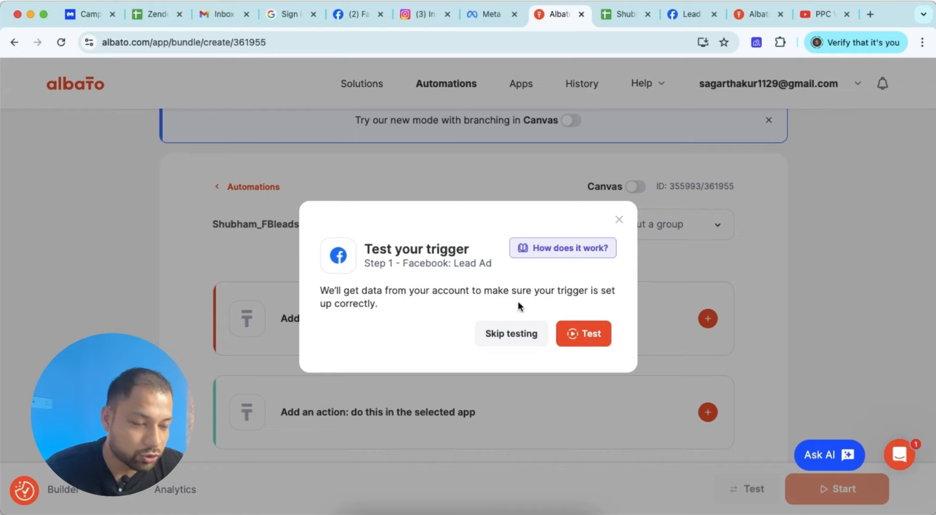
pyautogui.click(580, 334)
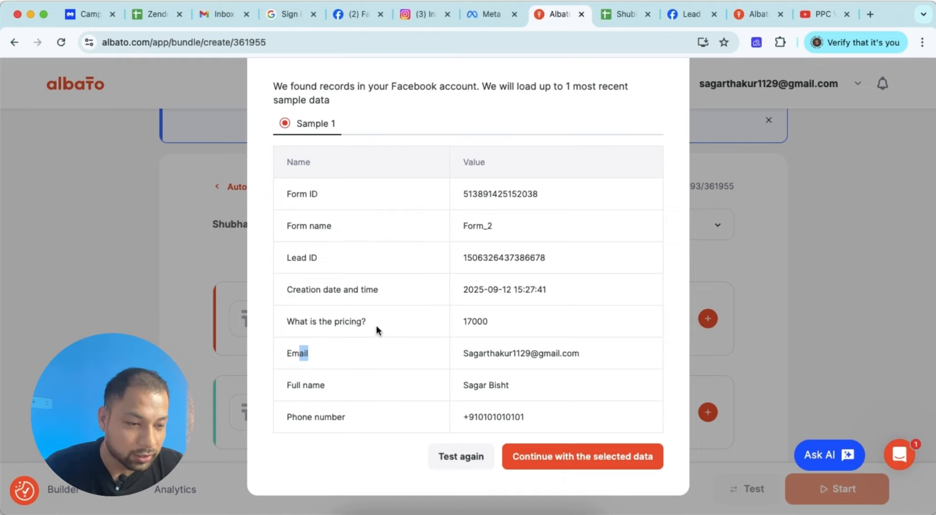
pyautogui.click(550, 453)
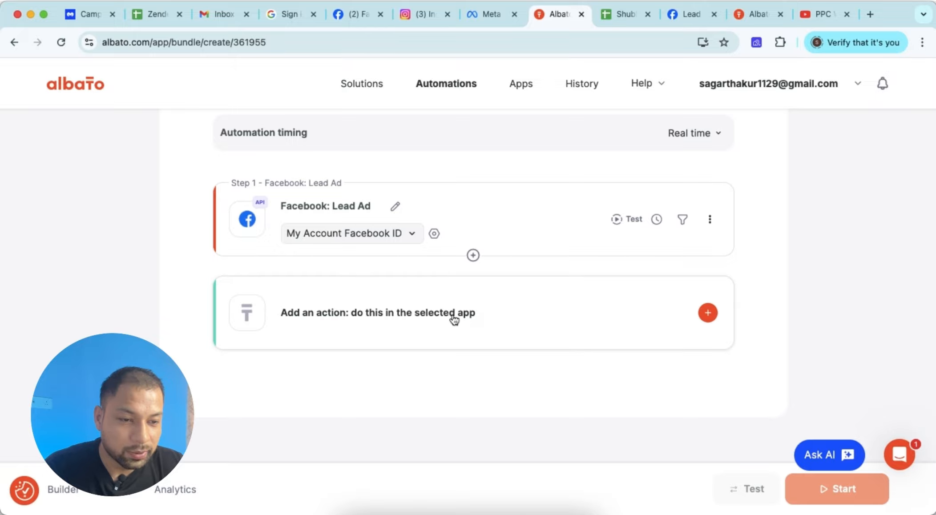
# Add a Google Sheets action that creates or updates a row, using the FB LEads sheet connection.
pyautogui.click(404, 311)
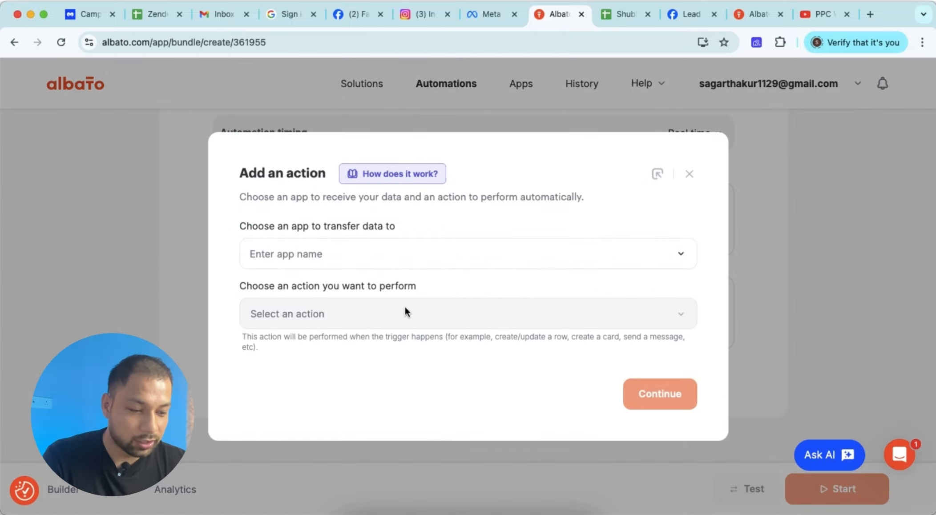
pyautogui.click(441, 257)
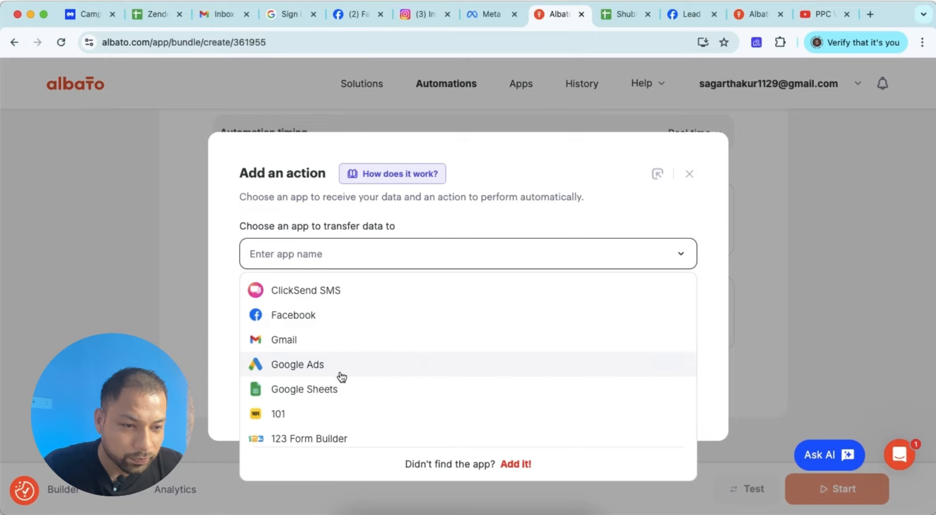
pyautogui.click(341, 388)
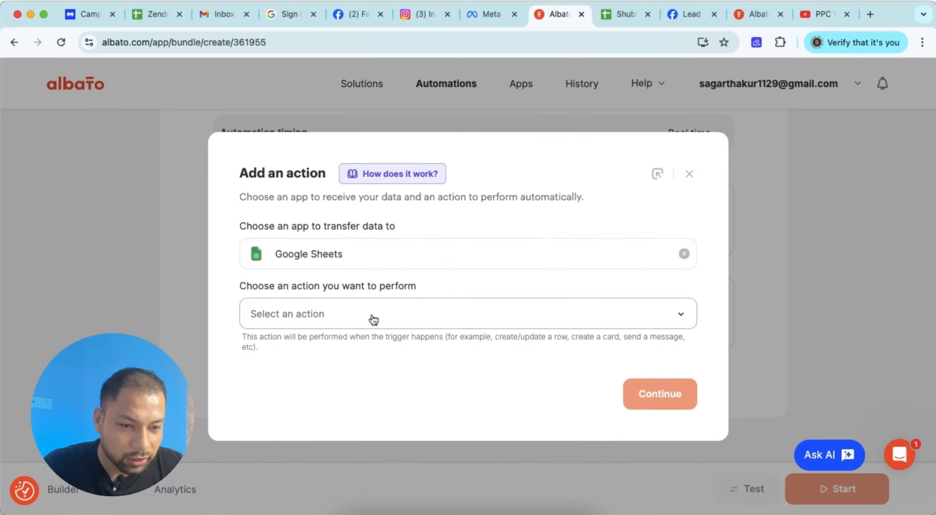
pyautogui.click(373, 319)
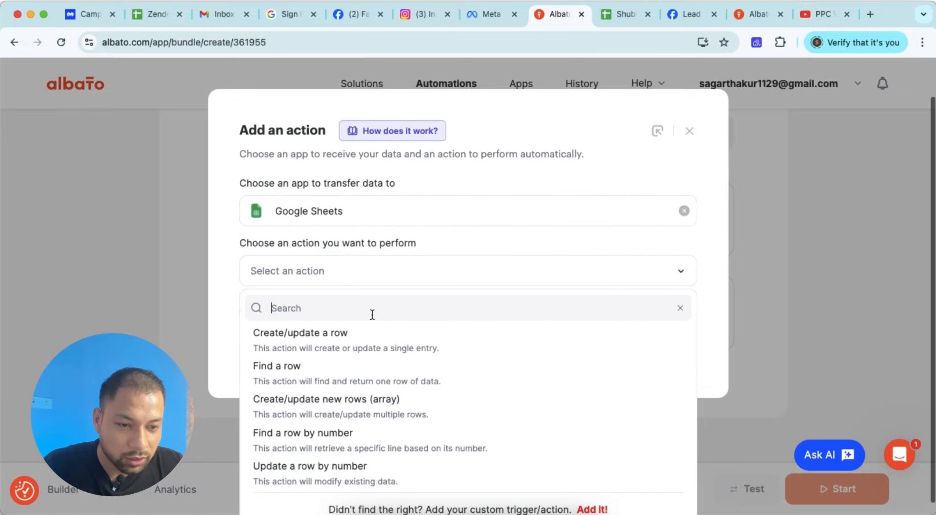
pyautogui.click(355, 339)
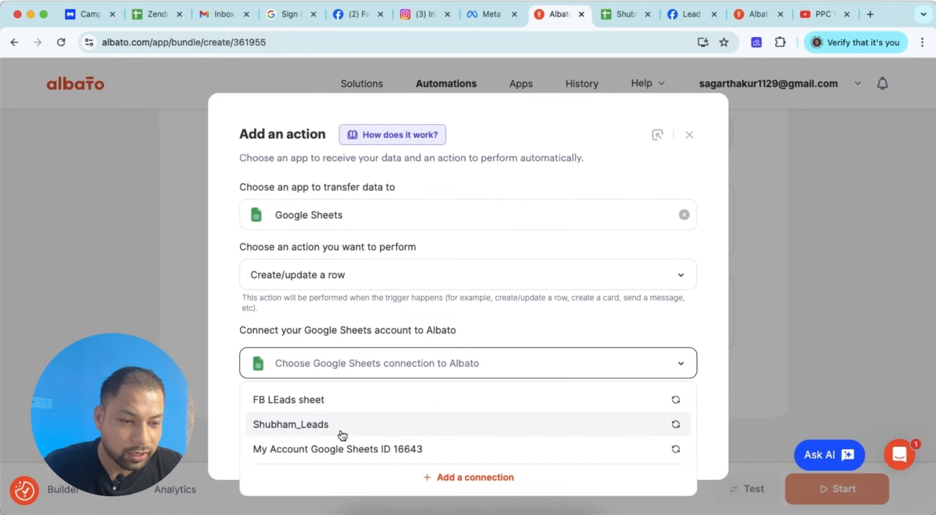
pyautogui.click(341, 430)
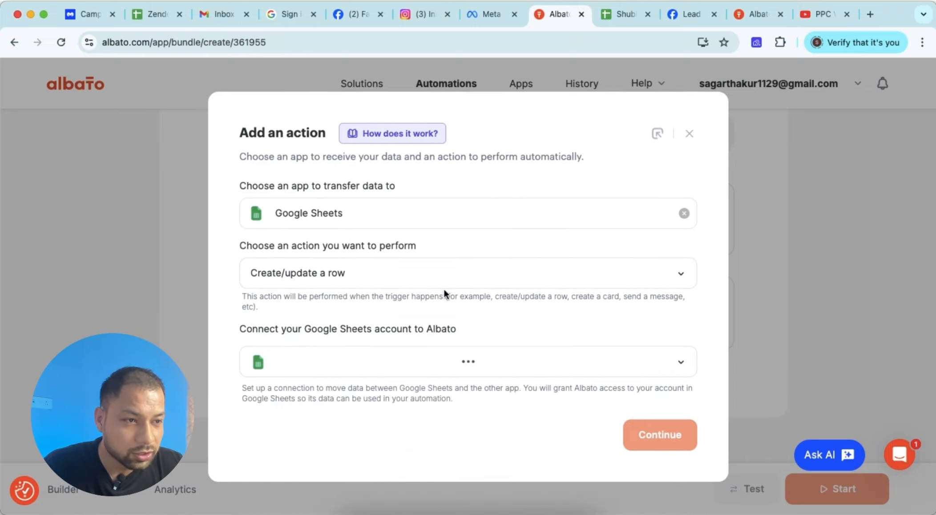
# Set the action's spreadsheet to Shubham_FB_Leads and its sheet to Sheet1, and continue to the column mapping.
pyautogui.click(624, 14)
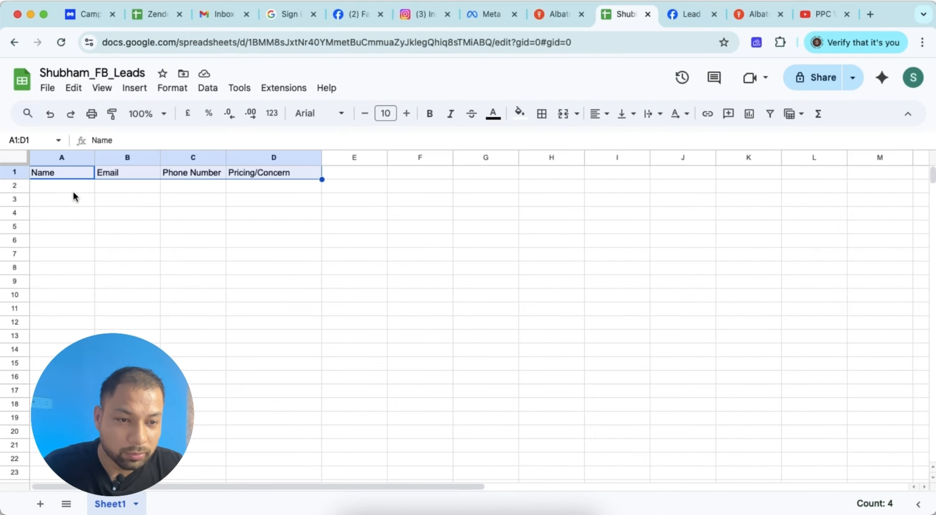
pyautogui.click(121, 200)
pyautogui.hotkey('ctrl', 'shift', 'Tab')
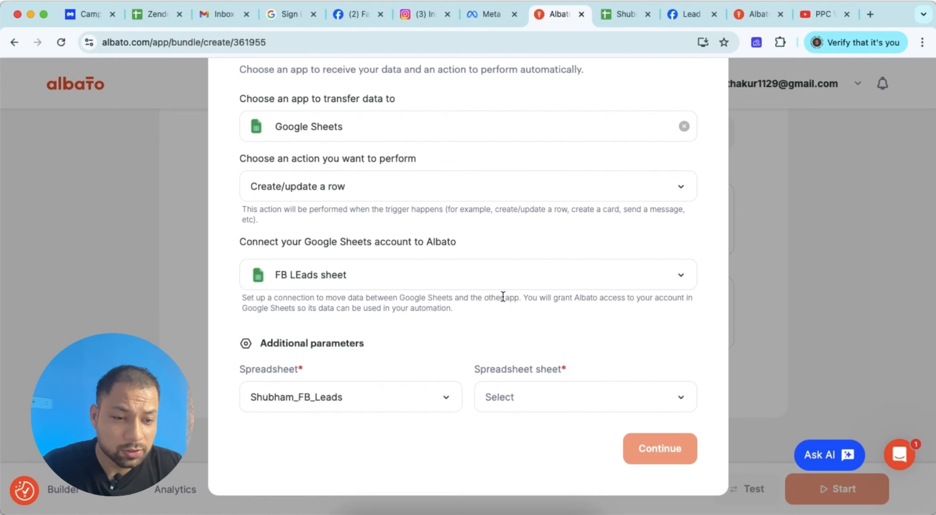
pyautogui.click(329, 401)
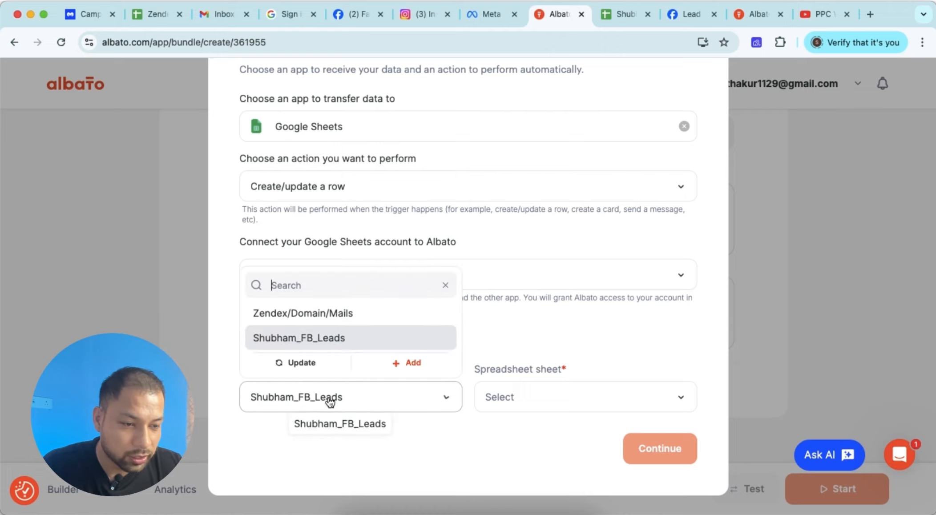
pyautogui.click(559, 393)
pyautogui.click(537, 462)
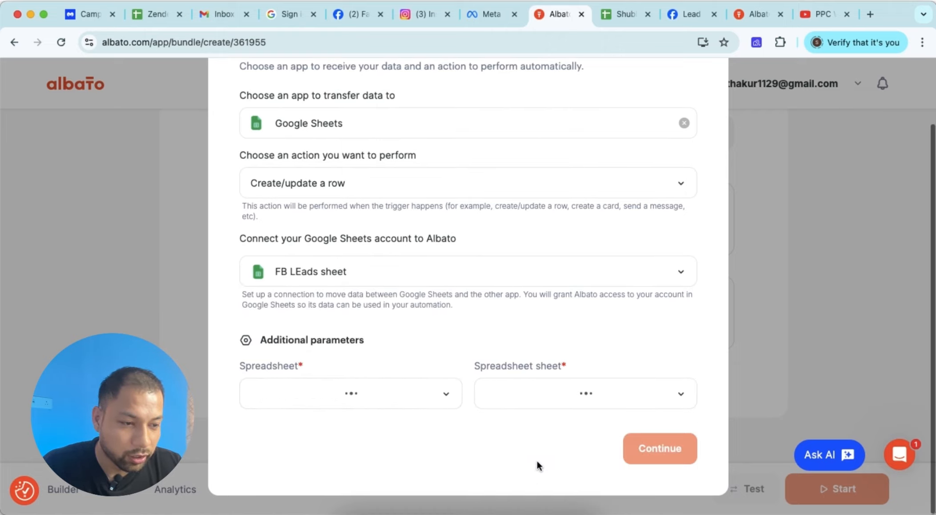
pyautogui.click(658, 454)
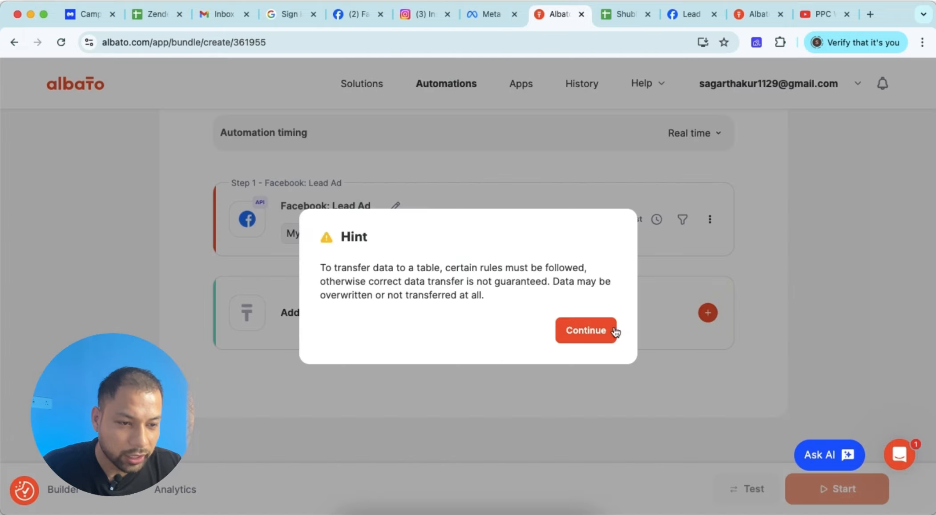
pyautogui.click(592, 335)
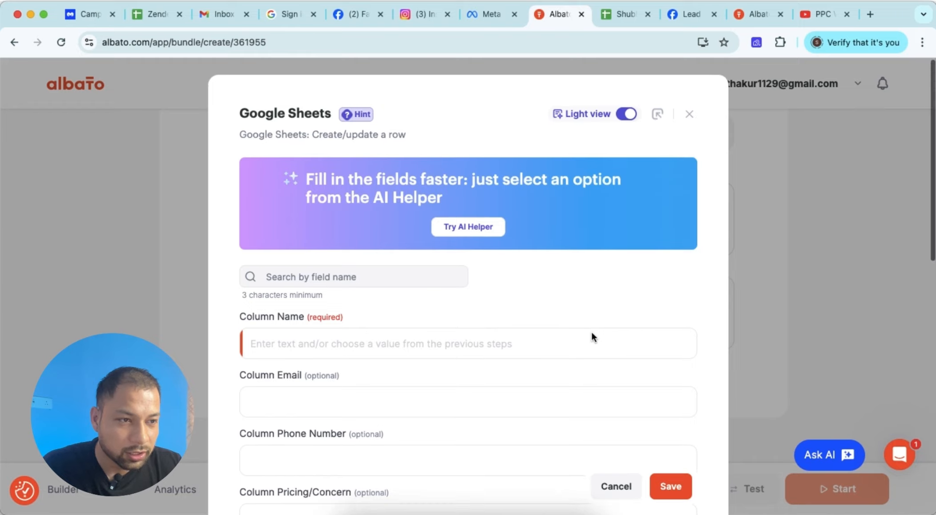
# Compare the column fields with the Shubham_FB_Leads headers and map Column Name to the lead's Full name.
pyautogui.scroll(-4, 591, 337)
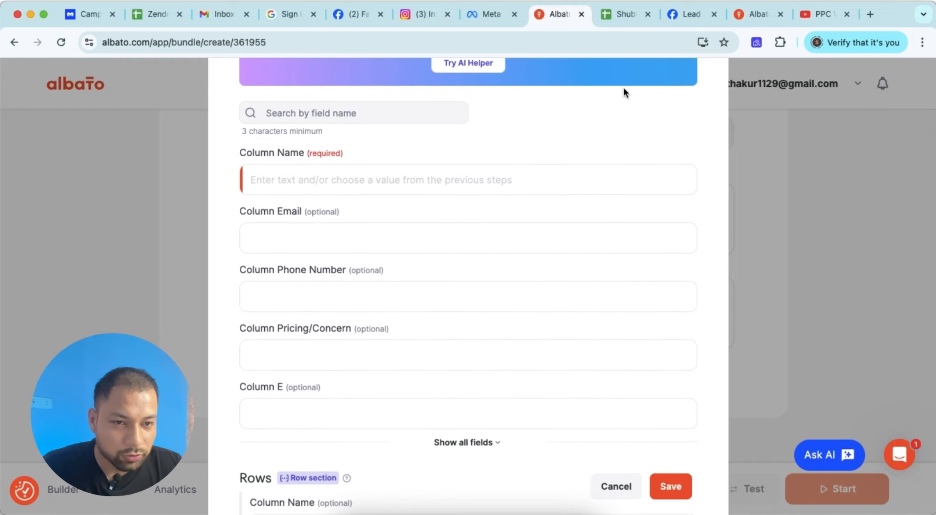
pyautogui.click(616, 15)
pyautogui.click(913, 78)
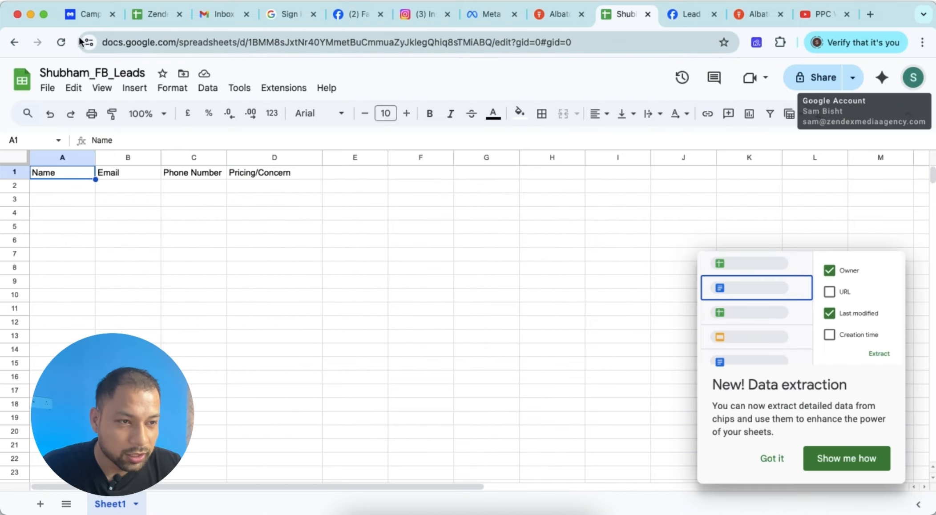
pyautogui.click(551, 12)
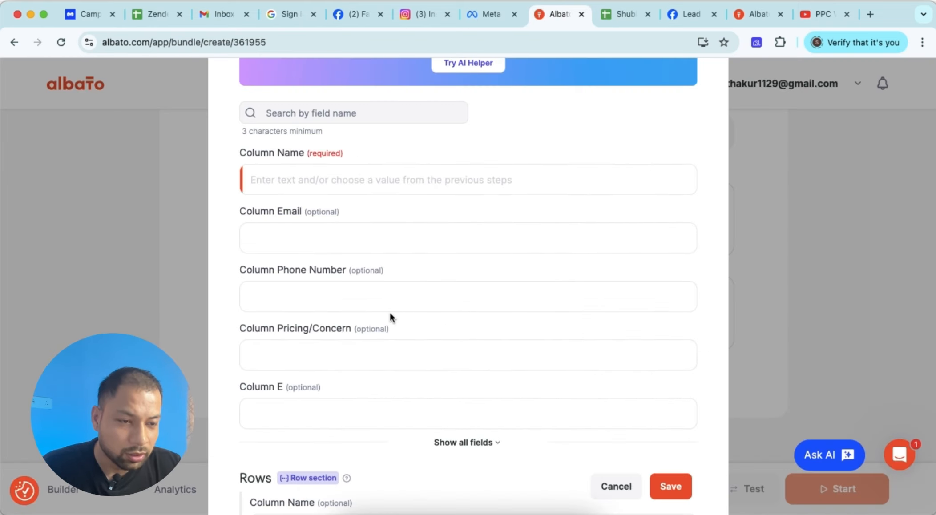
pyautogui.scroll(2, 389, 312)
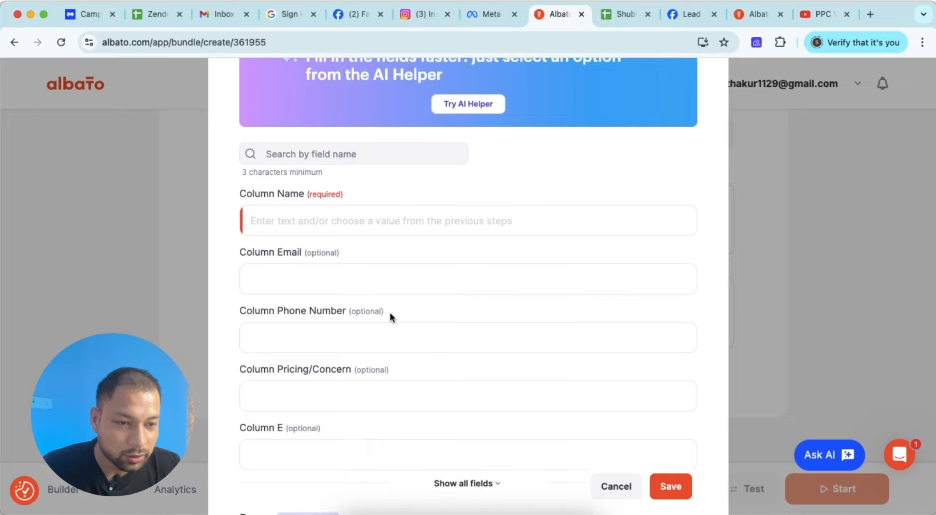
pyautogui.click(374, 220)
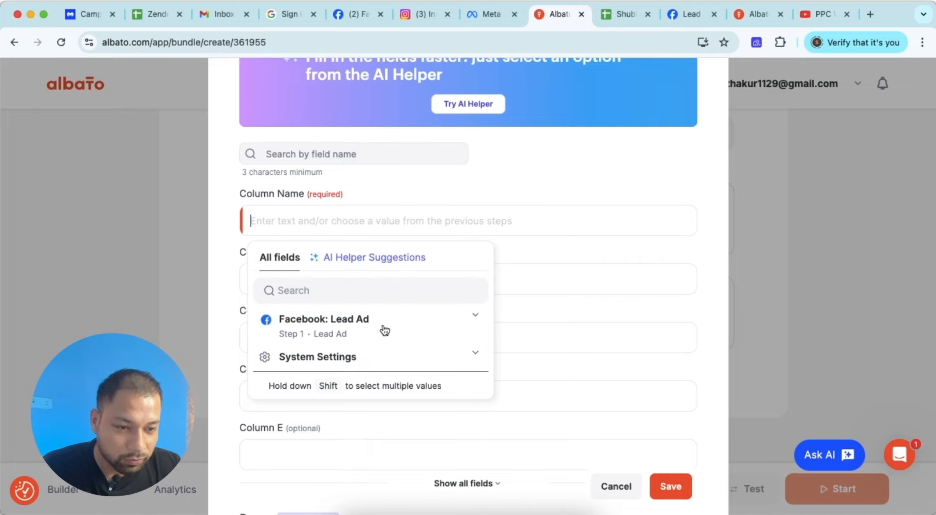
pyautogui.click(462, 320)
pyautogui.scroll(-5, 417, 380)
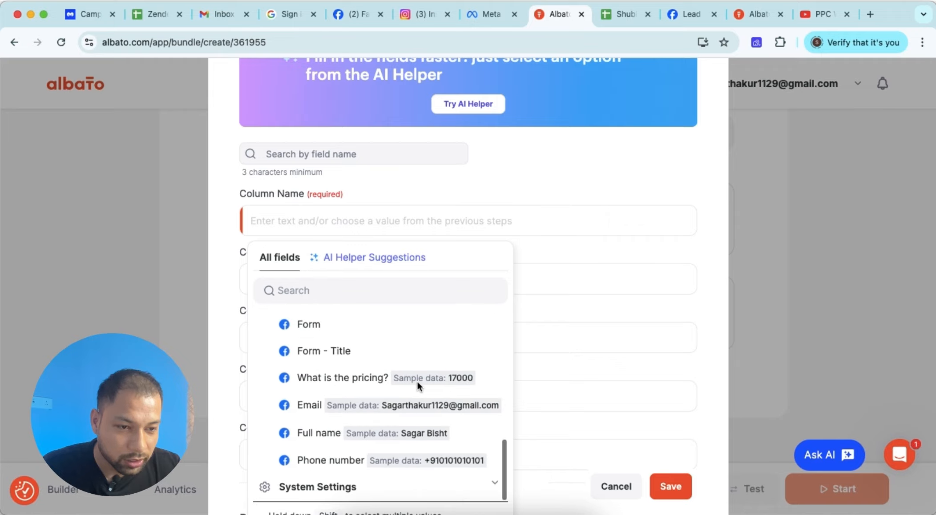
pyautogui.click(381, 430)
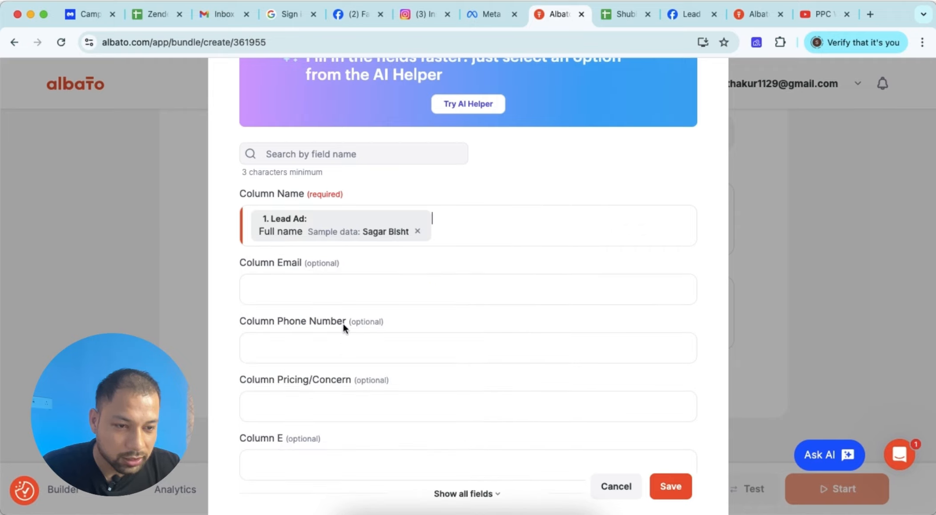
# Map Column Email to the Email field of the Facebook Lead Ad step.
pyautogui.click(334, 295)
pyautogui.click(358, 400)
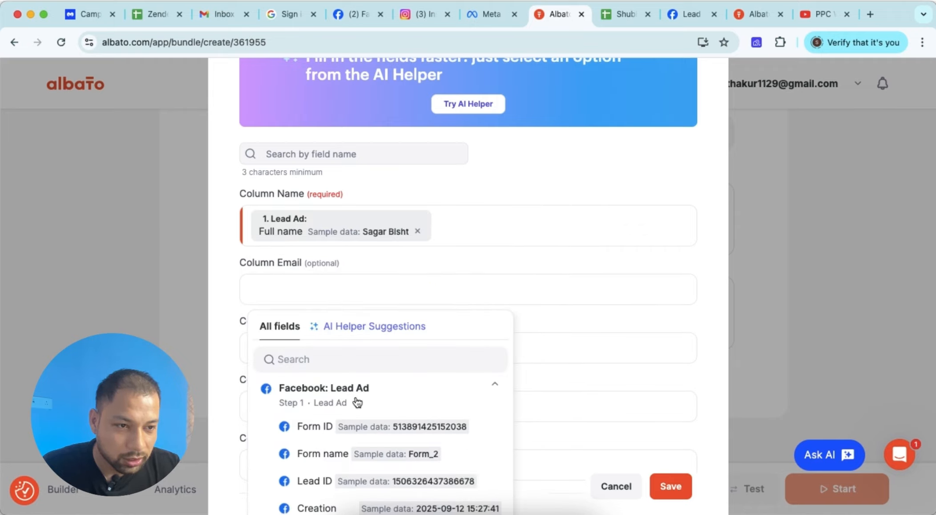
pyautogui.scroll(-3, 370, 428)
pyautogui.scroll(-10, 370, 428)
pyautogui.scroll(3, 370, 428)
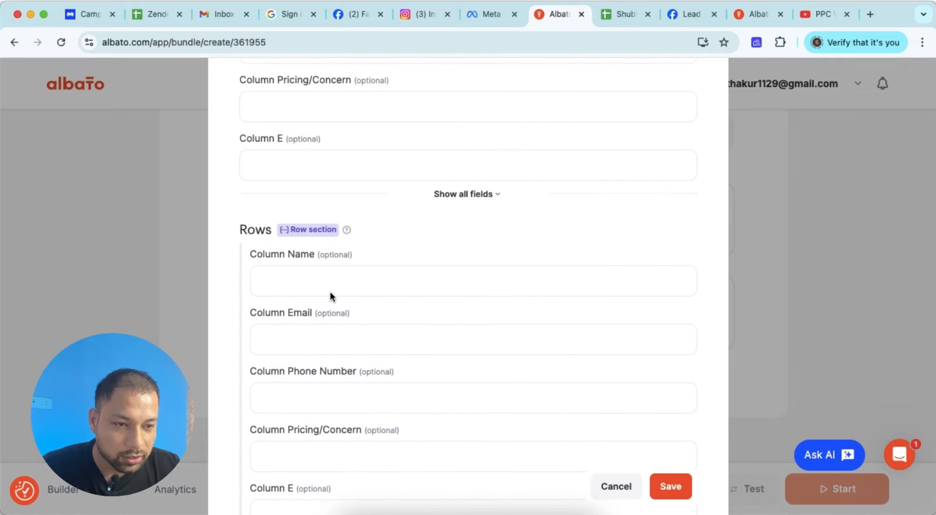
pyautogui.scroll(5, 364, 274)
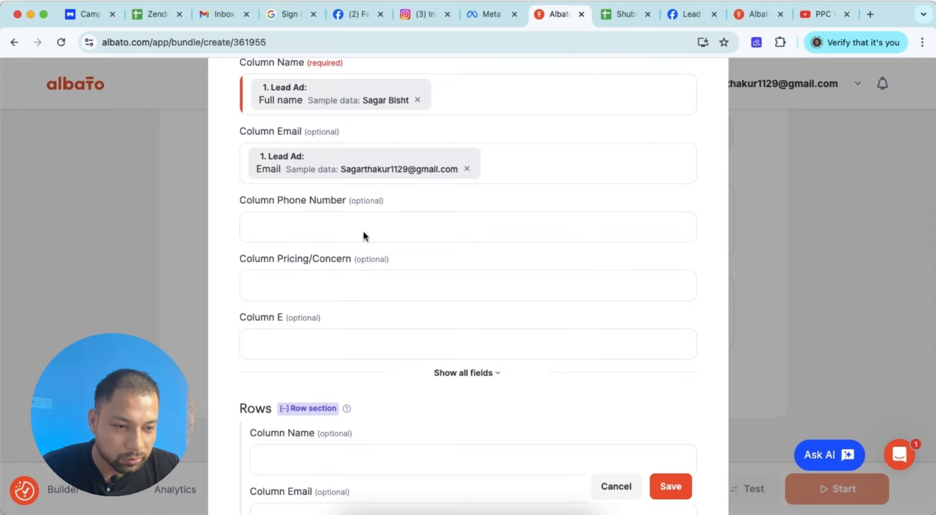
# Map Column Phone Number to the Phone number field of the Facebook Lead Ad step.
pyautogui.click(363, 235)
pyautogui.click(382, 341)
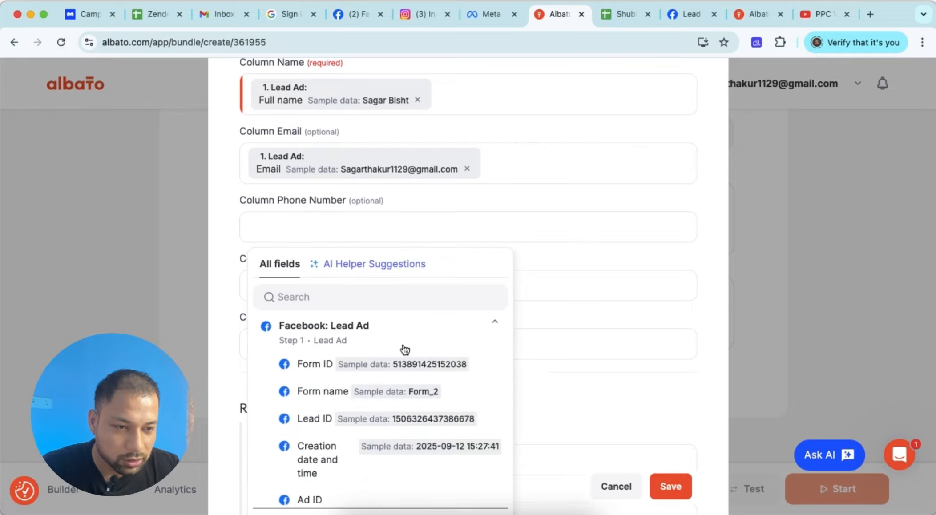
pyautogui.scroll(-5, 434, 360)
pyautogui.click(440, 462)
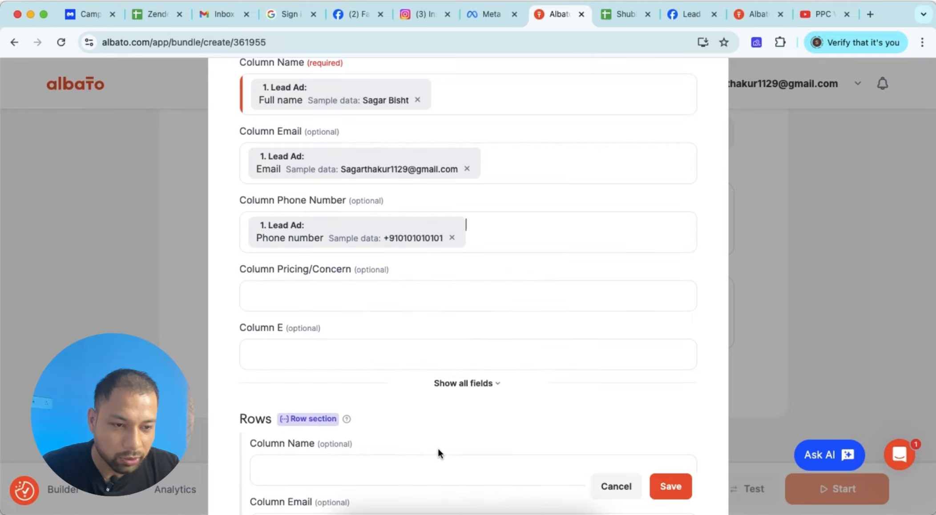
# Map Column Pricing/Concern to the "What is the pricing?" field of the Lead Ad step and save the mapping.
pyautogui.click(346, 296)
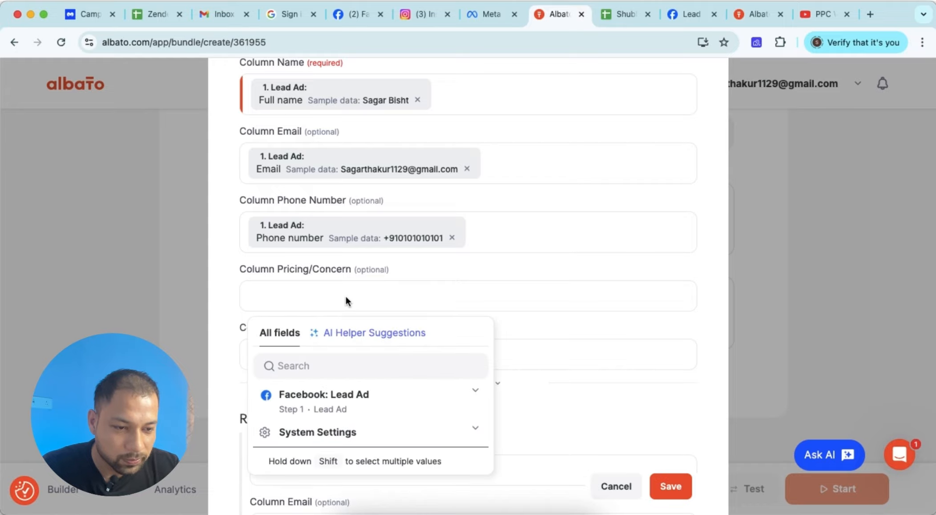
pyautogui.click(377, 392)
pyautogui.scroll(-10, 375, 388)
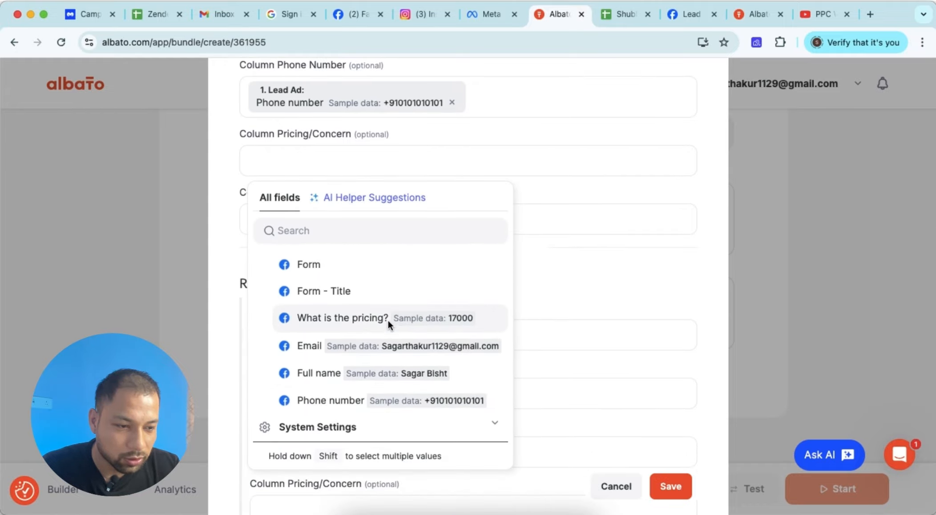
pyautogui.click(387, 320)
pyautogui.scroll(-4, 560, 254)
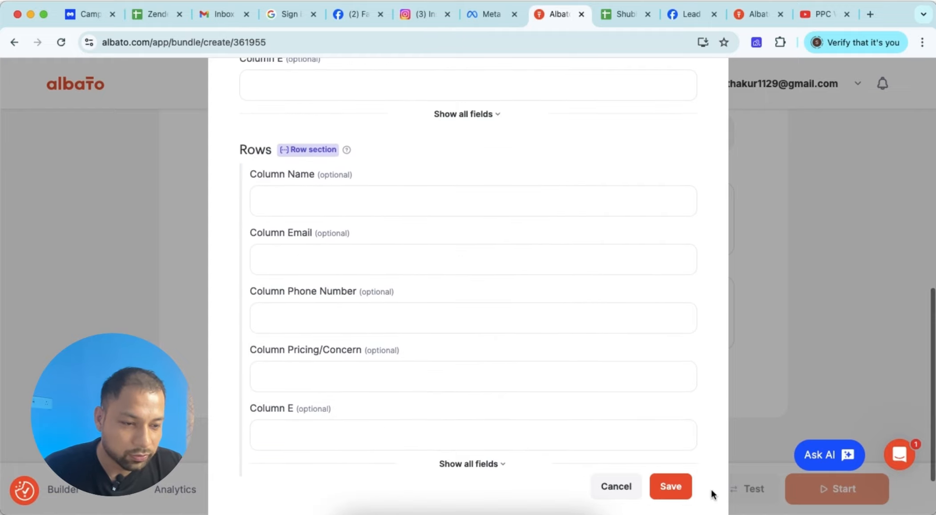
pyautogui.click(684, 487)
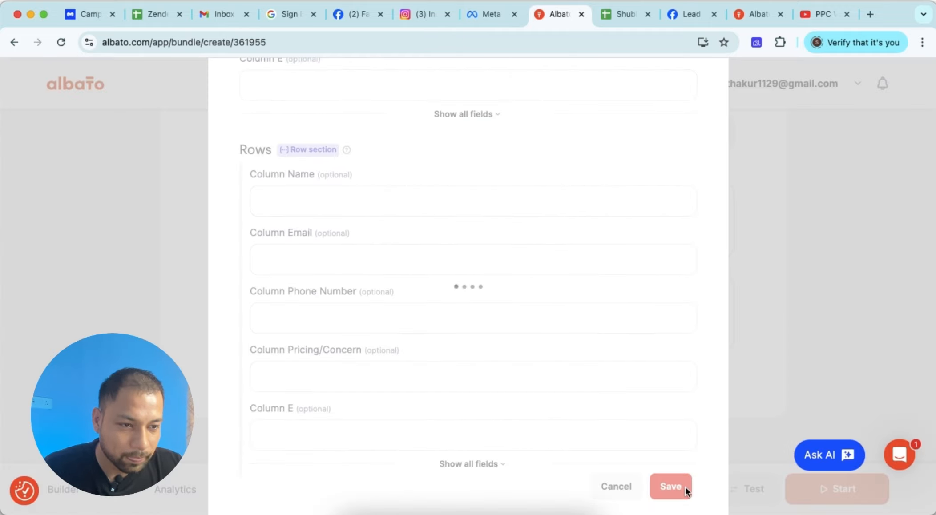
# Save the duplicate search setting as "Do not check for duplicates, always create a record".
pyautogui.click(460, 328)
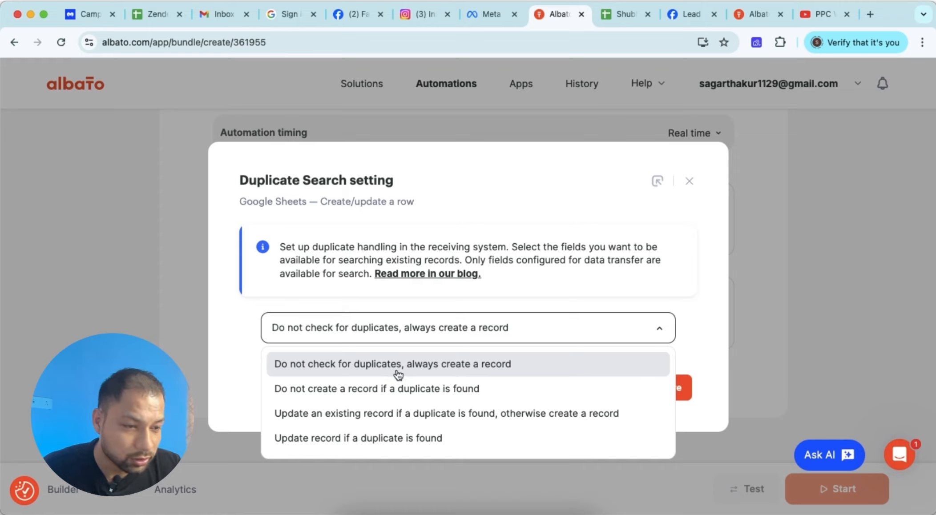
pyautogui.click(539, 370)
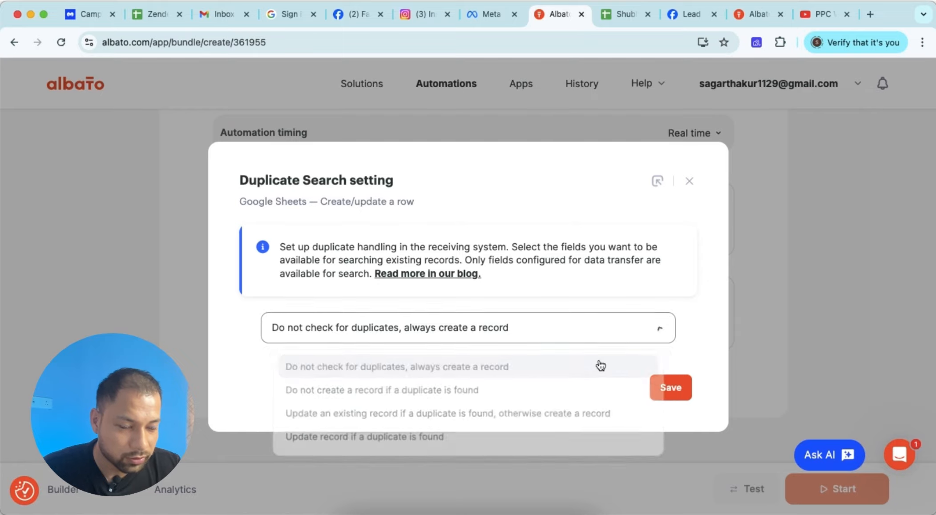
pyautogui.click(664, 386)
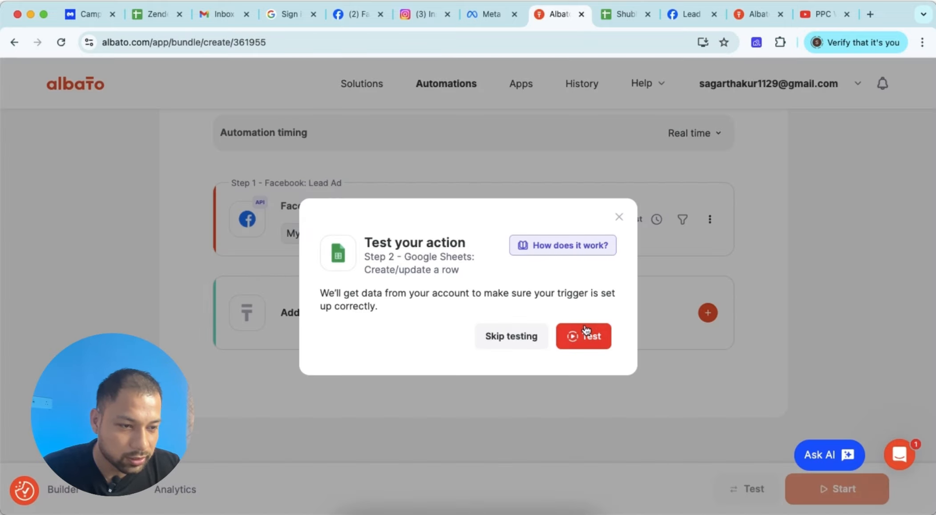
# Test the Google Sheets action, review the name, email, phone and pricing values, and continue with the selected data.
pyautogui.click(587, 336)
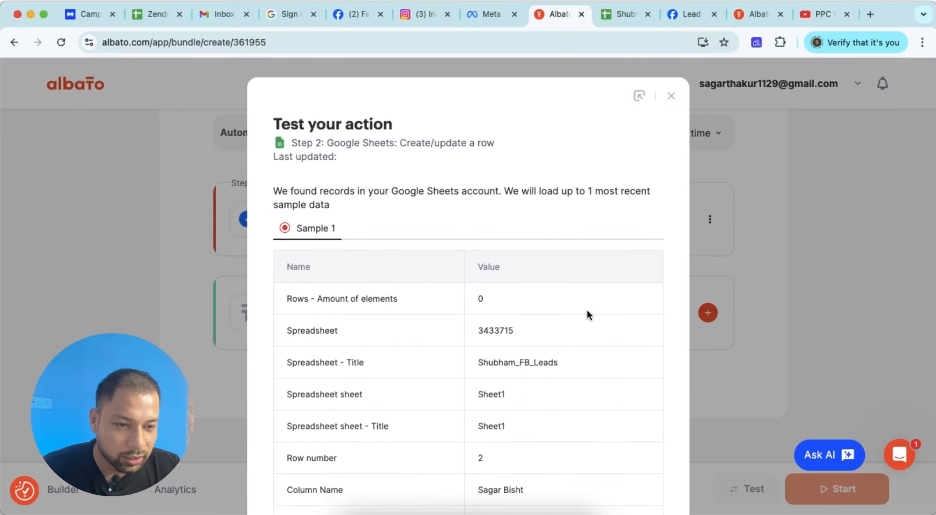
pyautogui.scroll(-4, 587, 311)
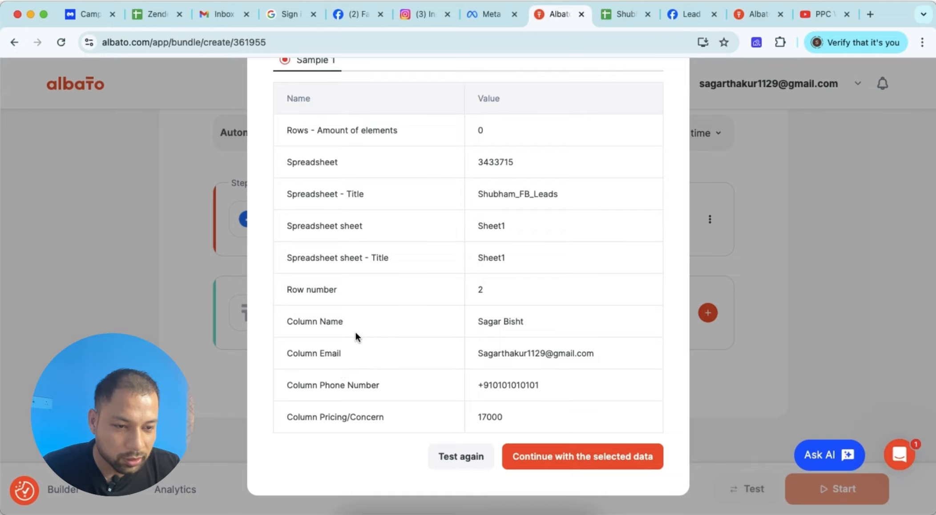
pyautogui.moveTo(360, 357); pyautogui.dragTo(285, 357)
pyautogui.moveTo(602, 359); pyautogui.dragTo(464, 359)
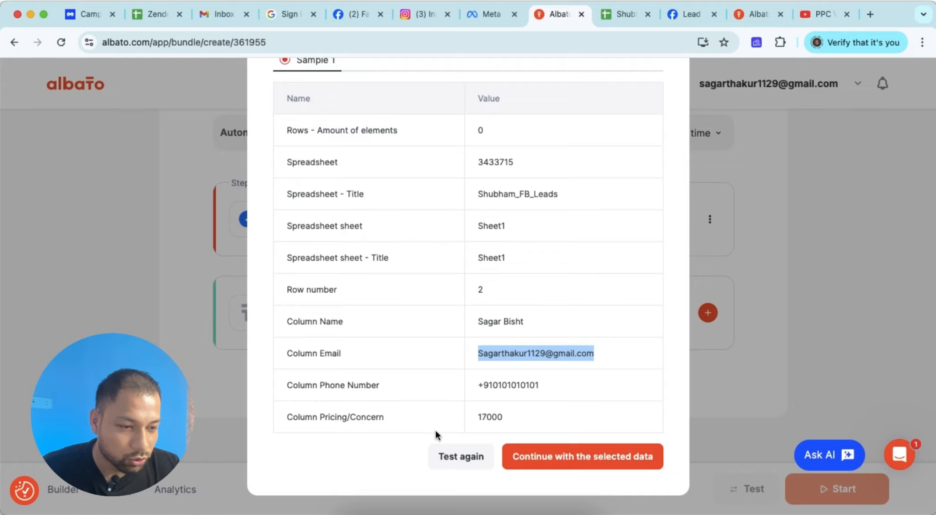
pyautogui.click(554, 461)
# Check the new row in Shubham_FB_Leads, widen the spreadsheet's Email column and start the automation in Albato.
pyautogui.click(625, 14)
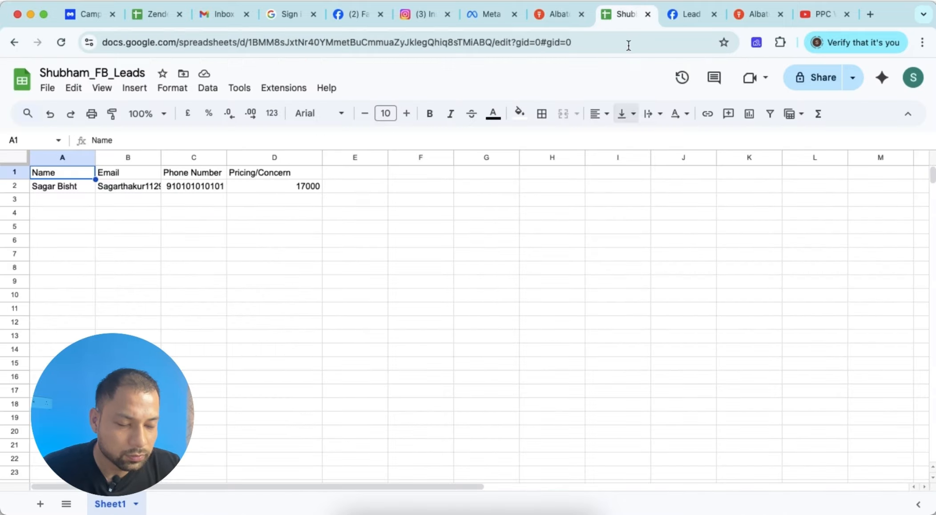
pyautogui.click(557, 18)
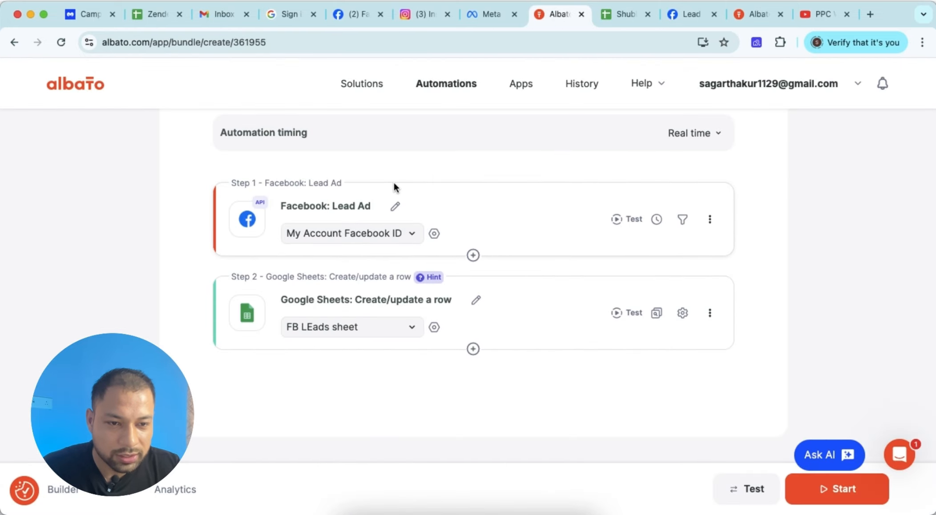
pyautogui.click(625, 14)
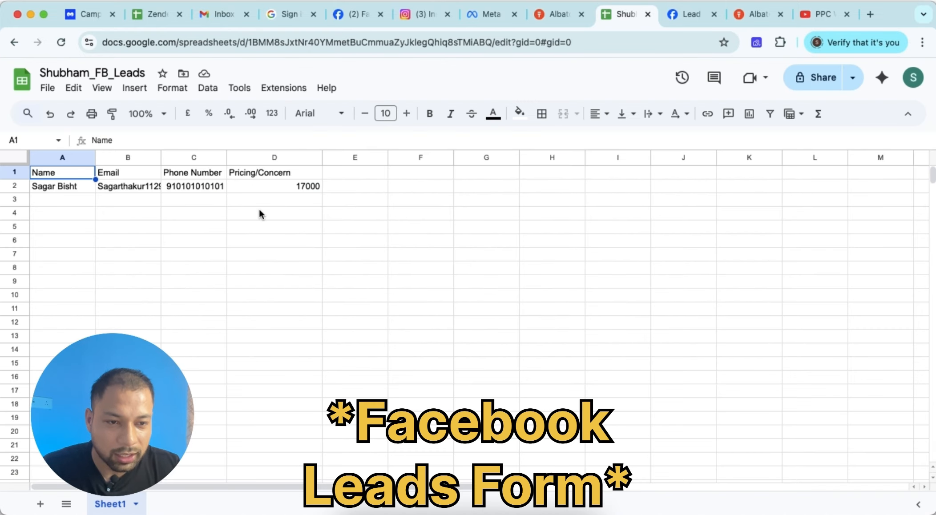
pyautogui.moveTo(161, 158); pyautogui.dragTo(243, 156)
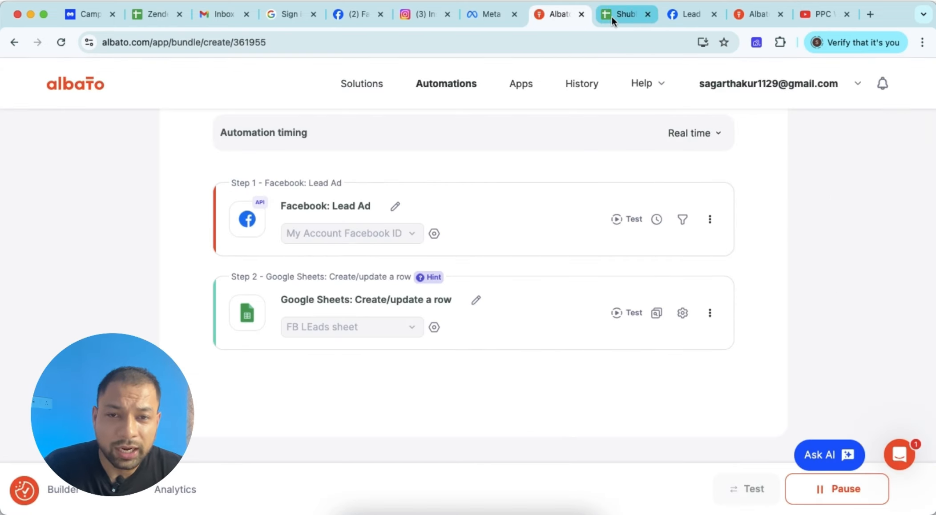
pyautogui.click(612, 16)
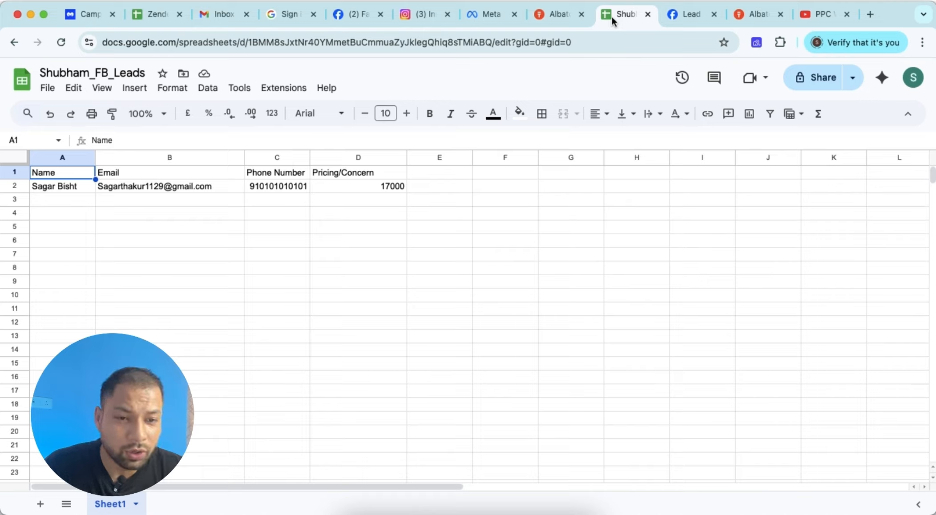